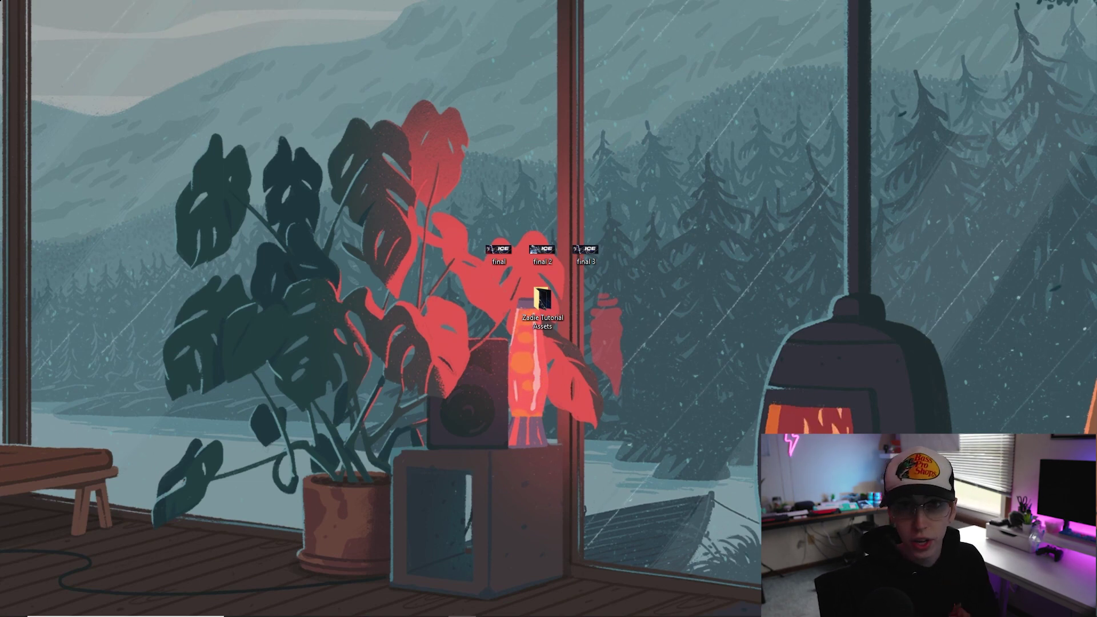
Open the Zadie Tutorial Assets folder, browse its files and preview the blue + red template
double_click(545, 298)
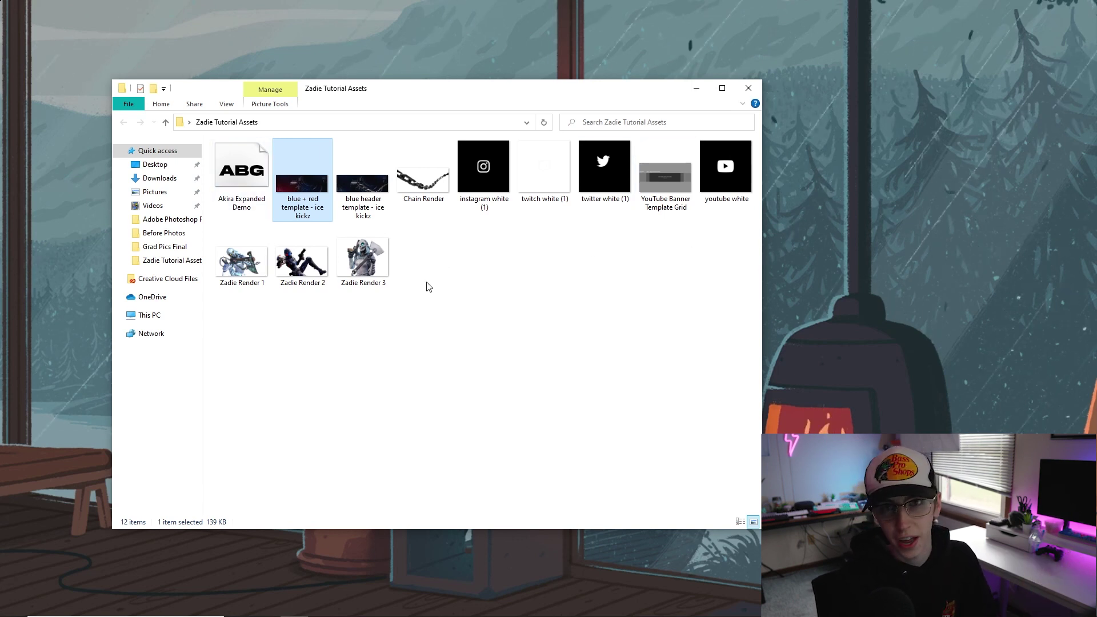
click(433, 296)
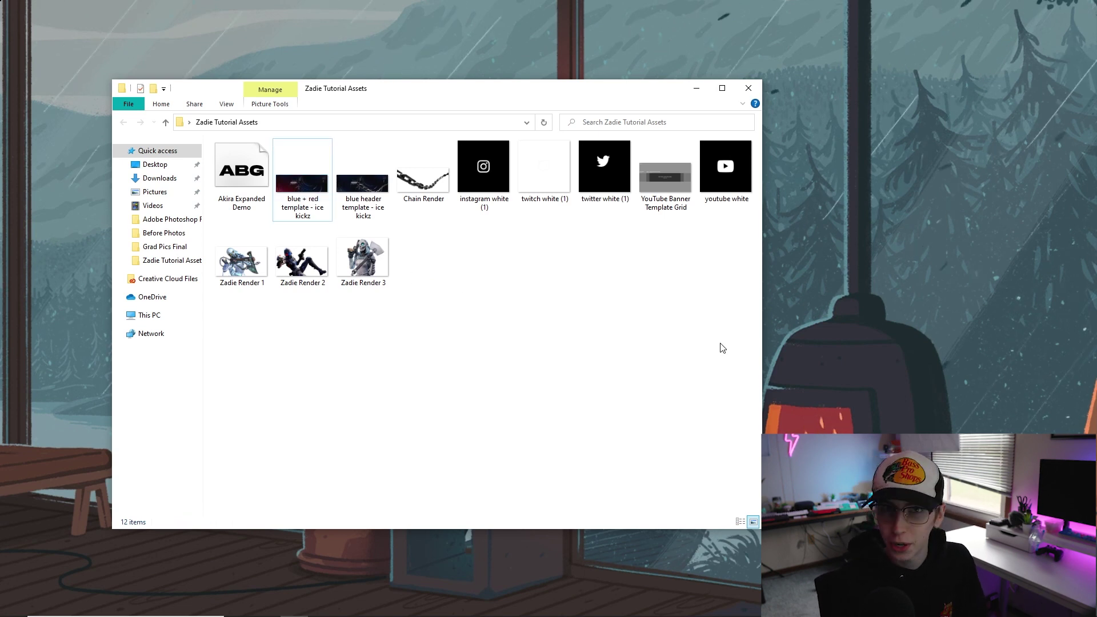
key(Left)
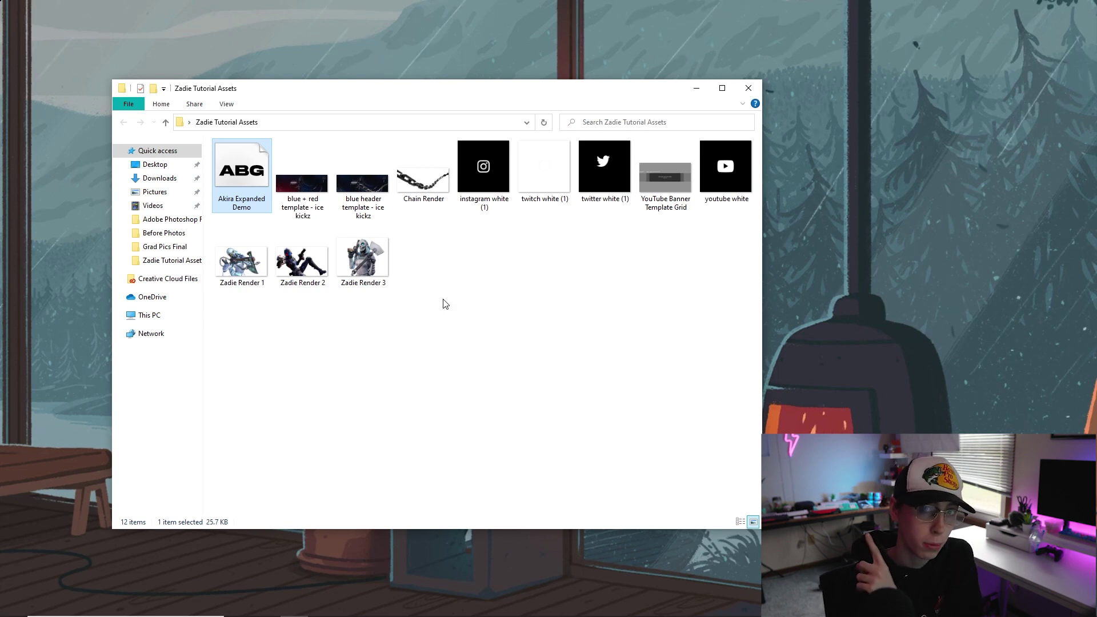
key(Right)
key(Right)
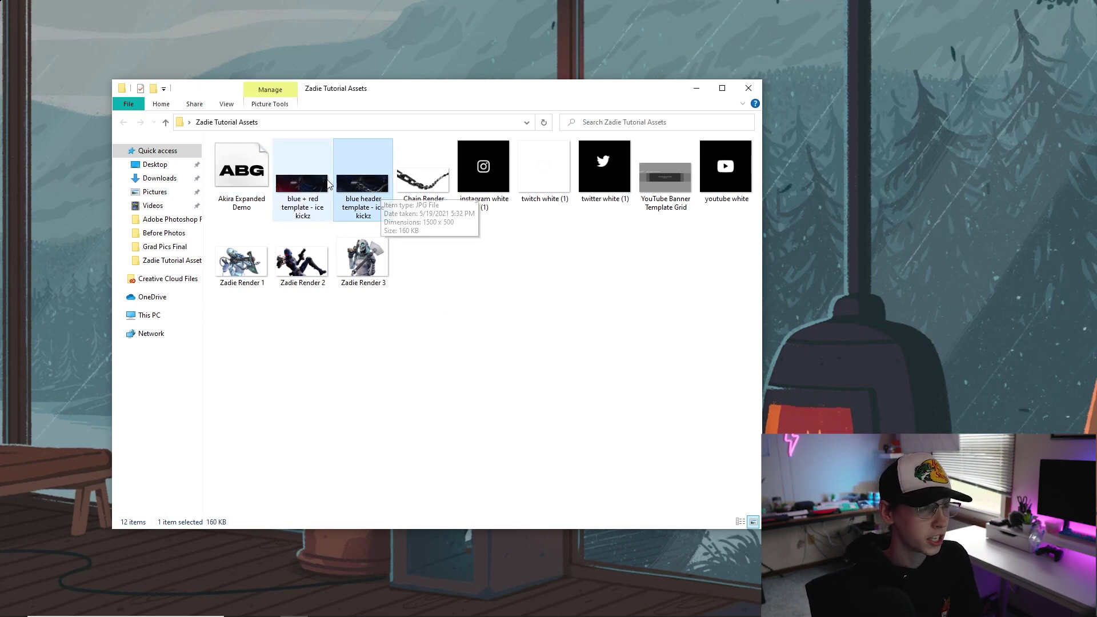
click(308, 186)
double_click(307, 186)
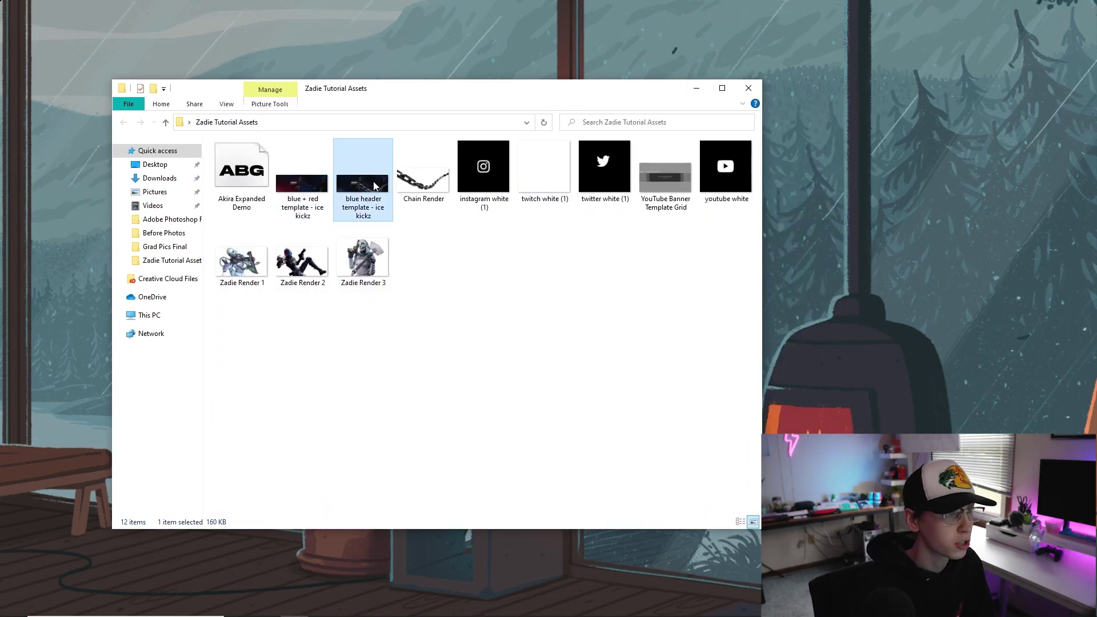
Preview the blue header template and the Chain Render image in Photos, closing each afterwards
double_click(375, 186)
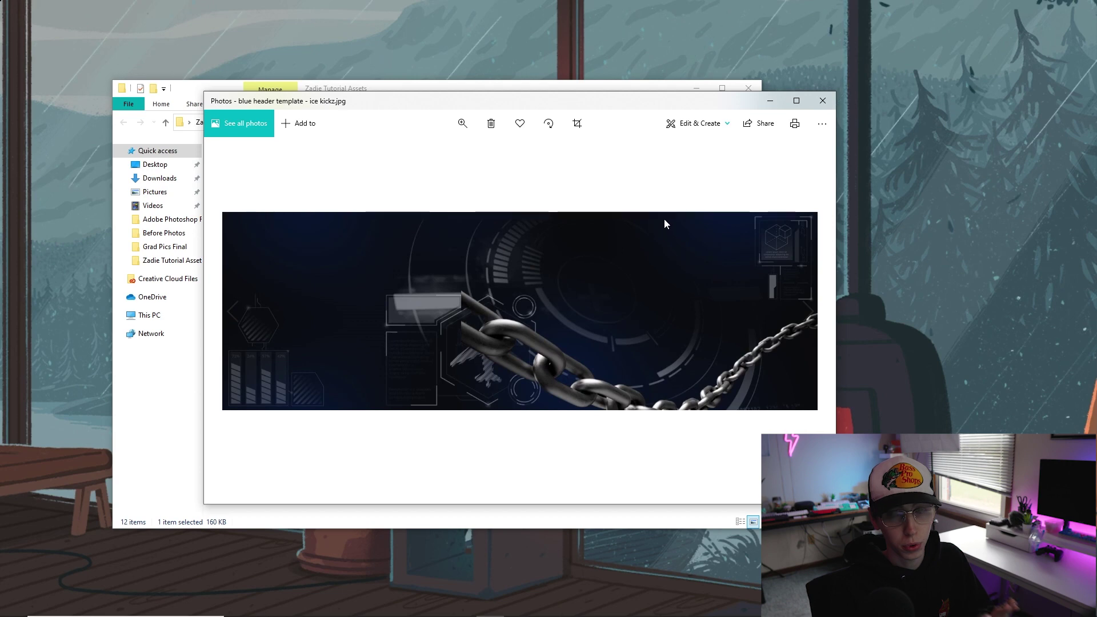
click(823, 101)
double_click(428, 171)
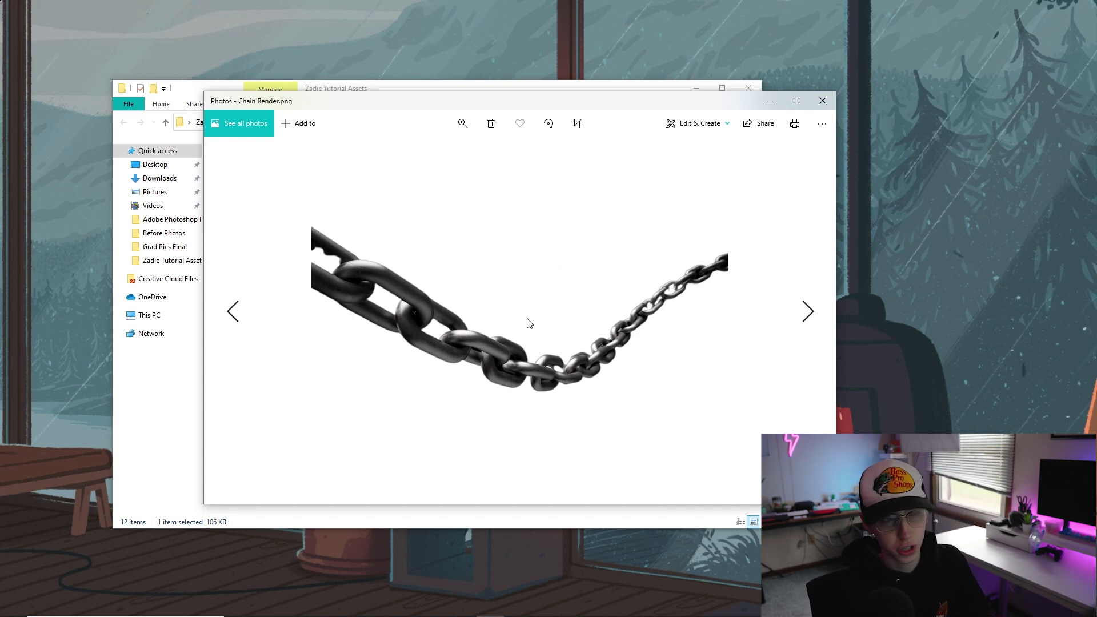
click(823, 100)
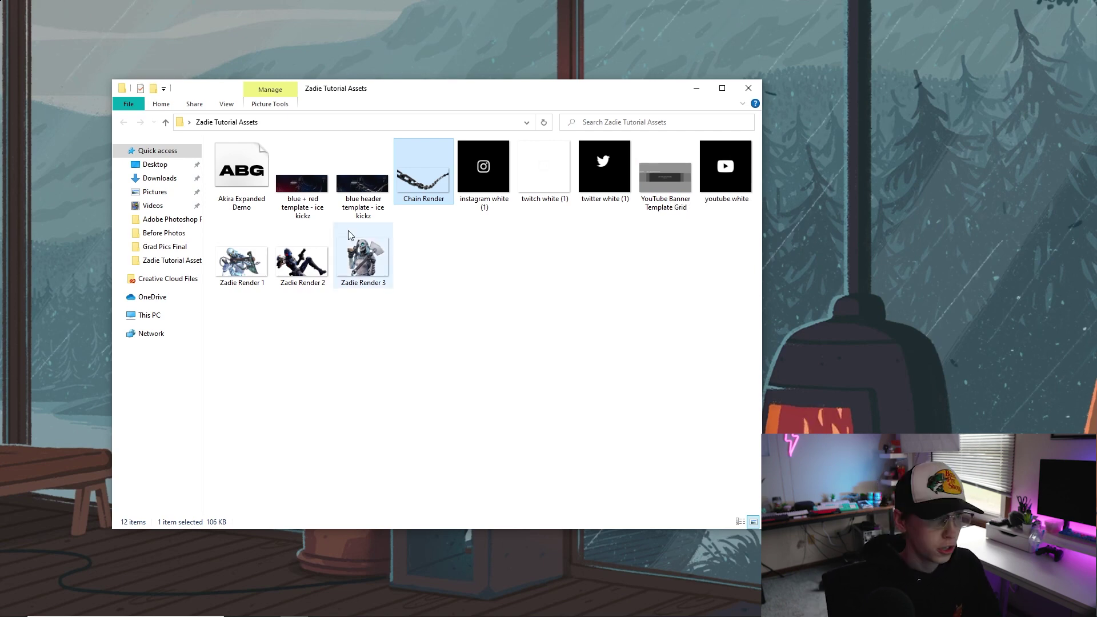
Close the assets folder and view final.jpg in Photos, moving its window into place
click(750, 88)
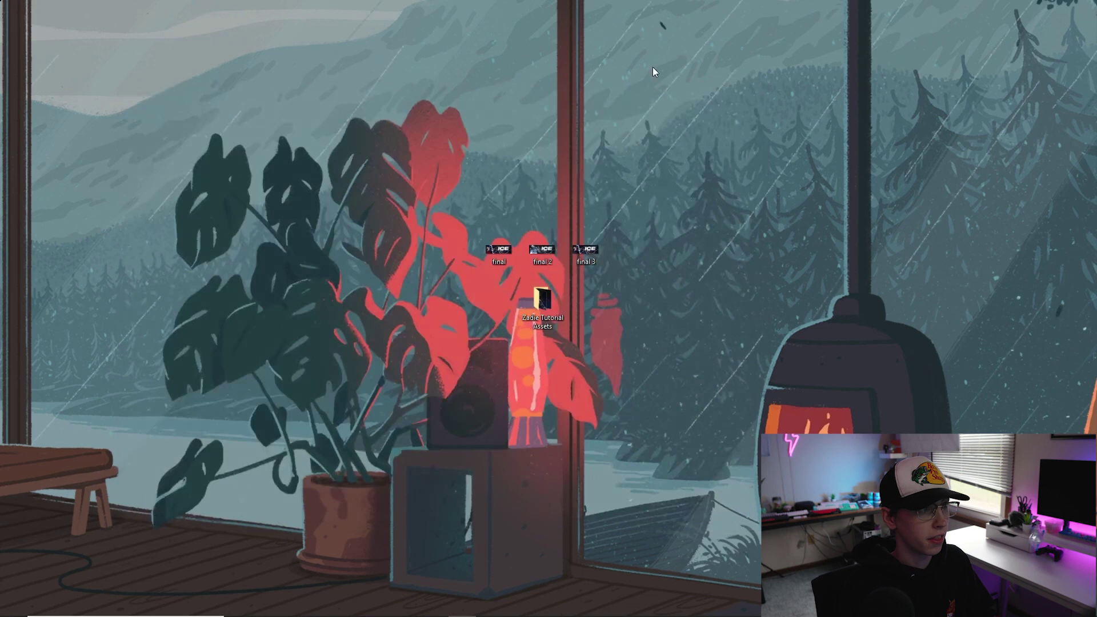
double_click(503, 247)
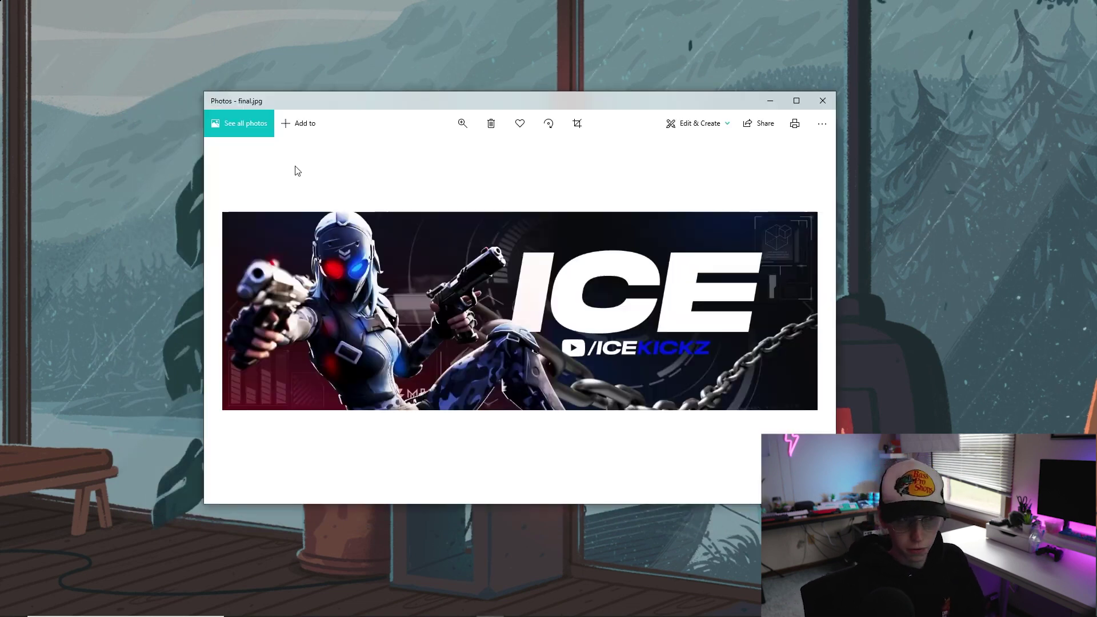
drag(553, 103, 414, 55)
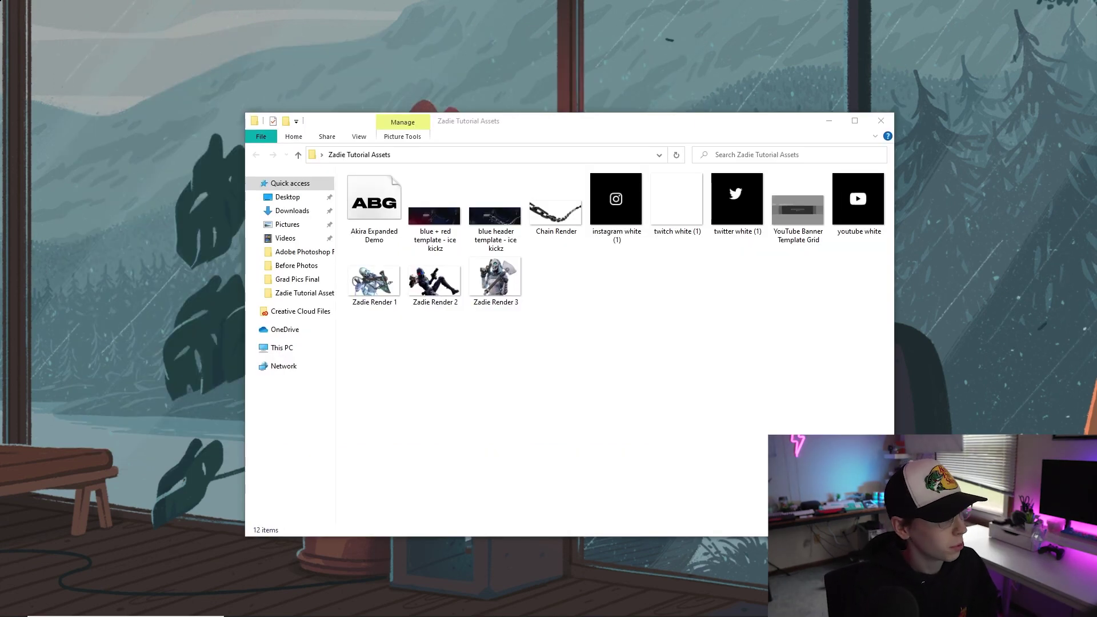
Move YouTube Banner Template 1 - Ice Kickz into the assets folder and preview it zoomed in and out
drag(502, 303, 568, 274)
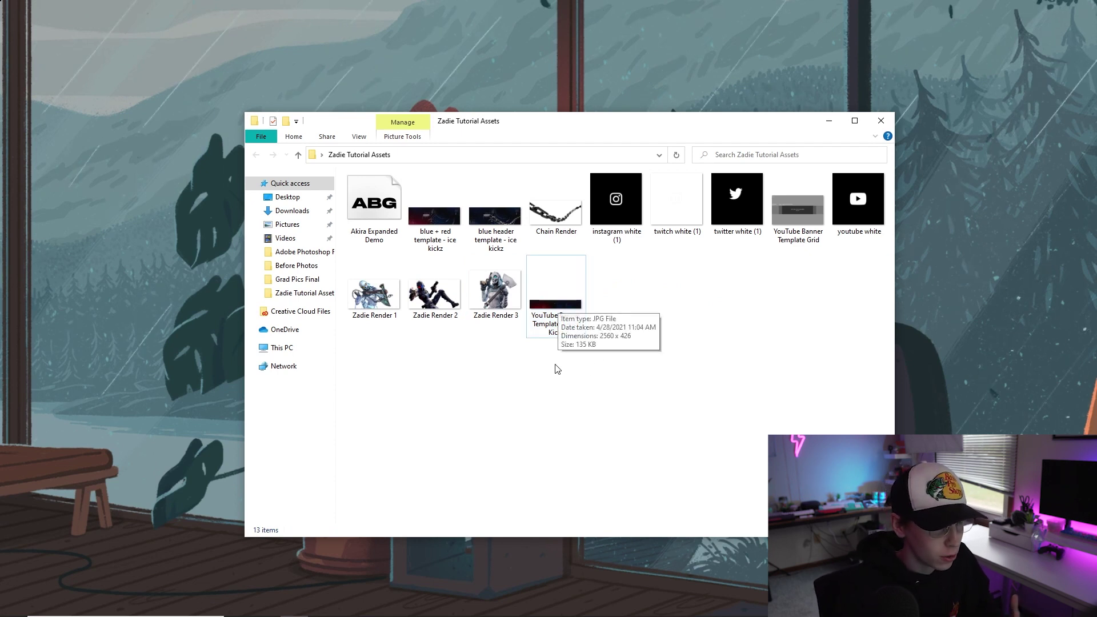
double_click(560, 317)
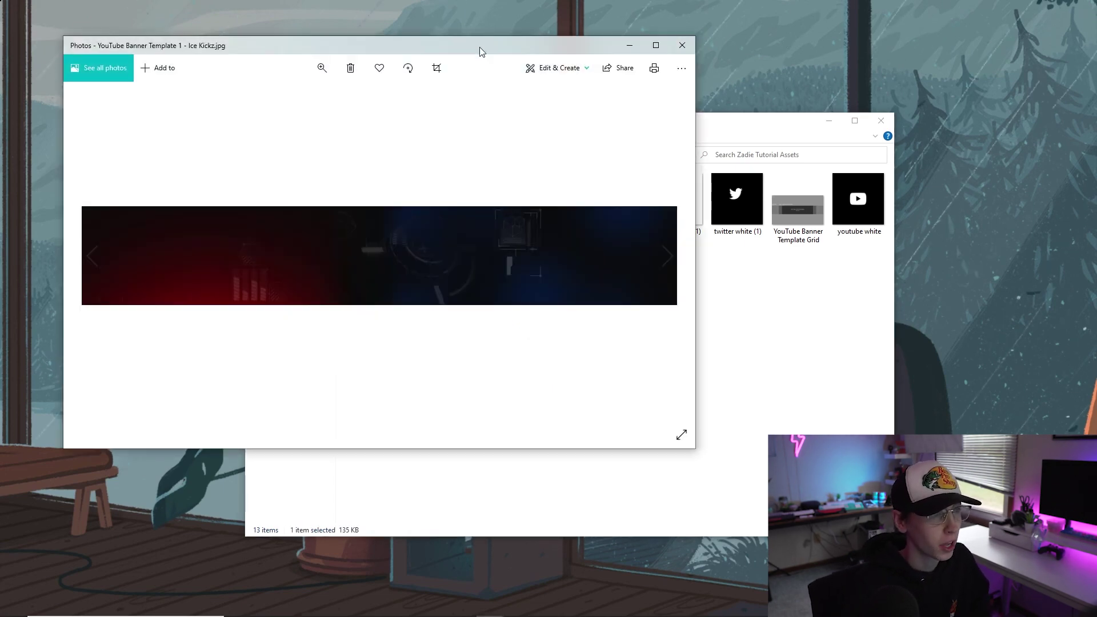
drag(420, 51, 598, 74)
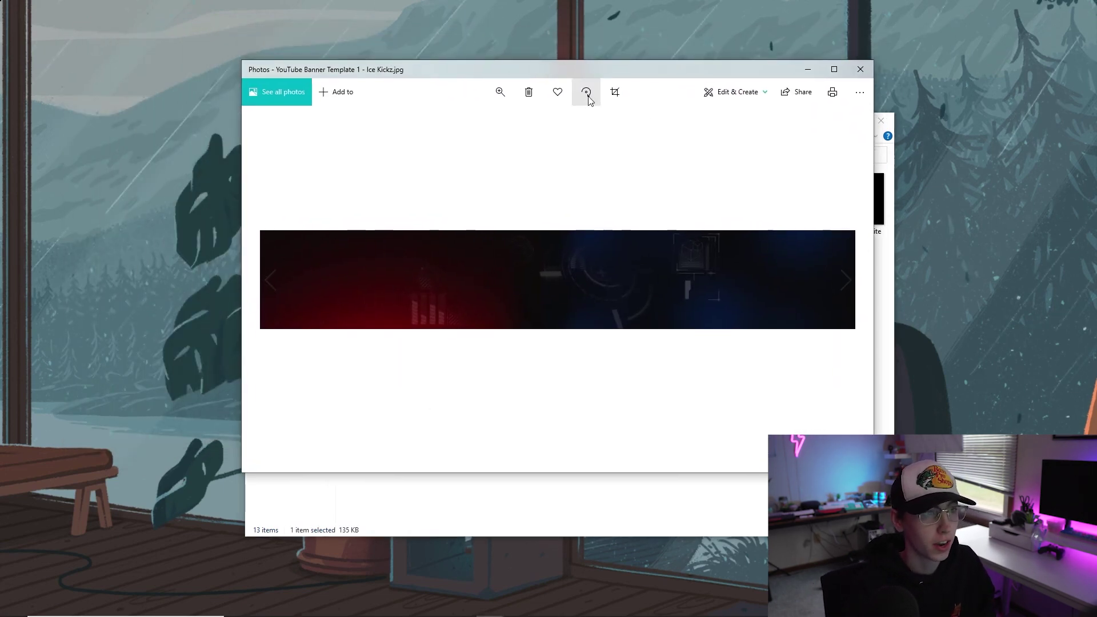
click(501, 92)
drag(446, 121, 455, 122)
click(860, 70)
click(829, 118)
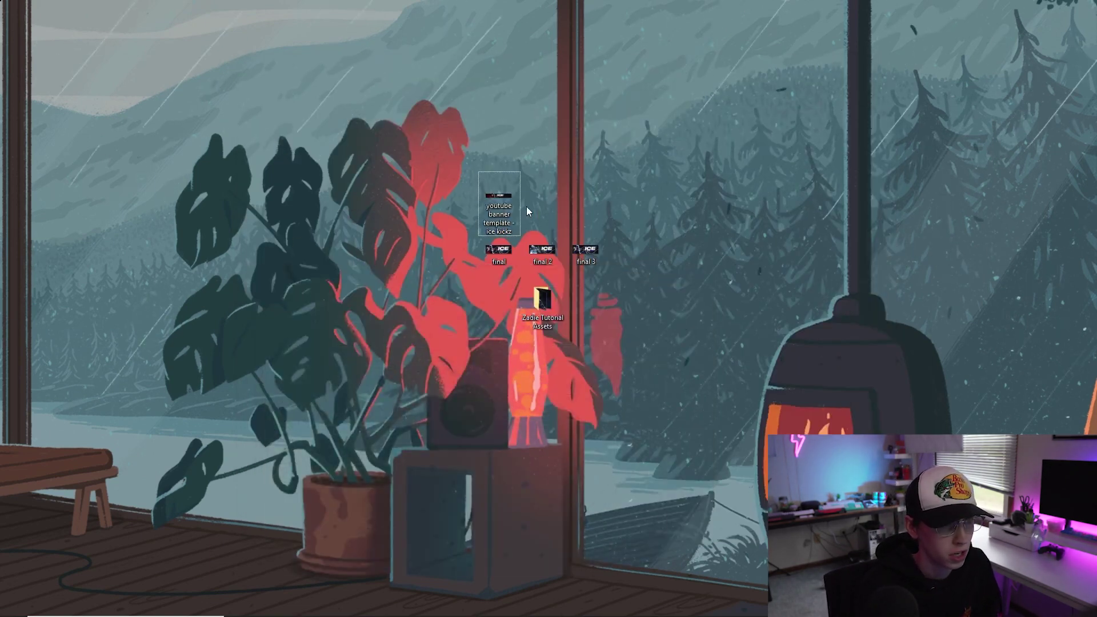
Launch Chrome and go to the Pixlr E editor at pixlr.com/e
double_click(496, 196)
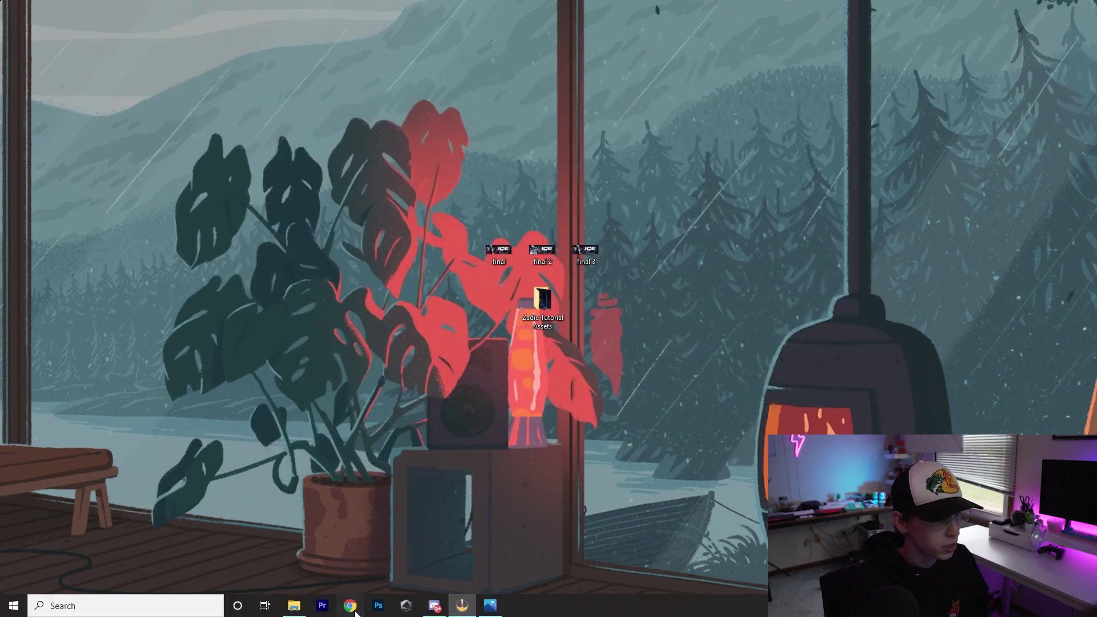
text(pixlr)
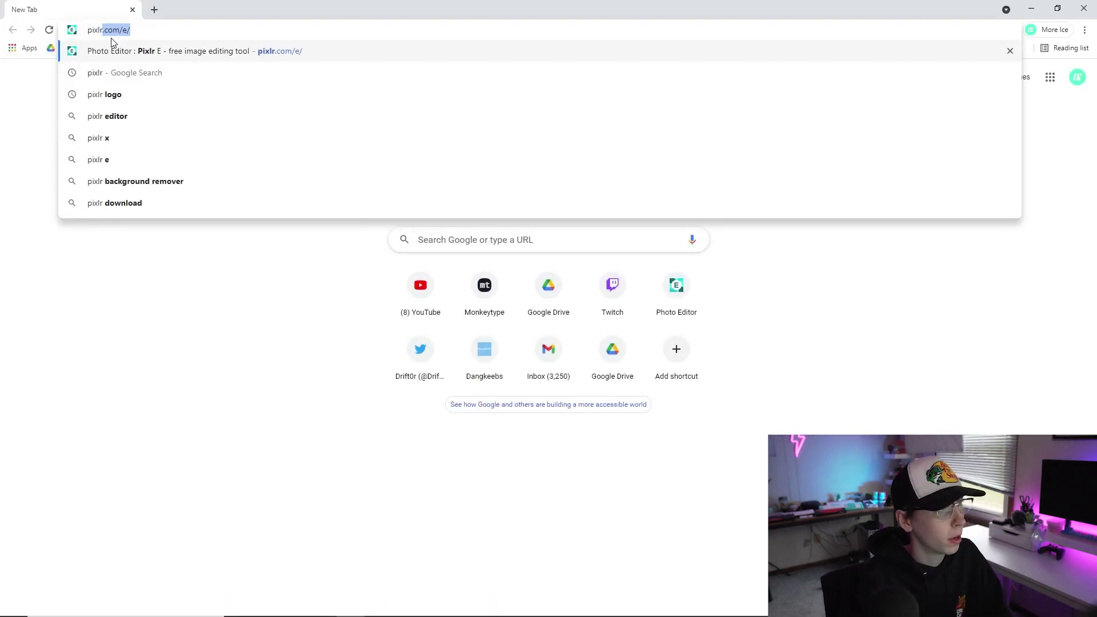
key(Return)
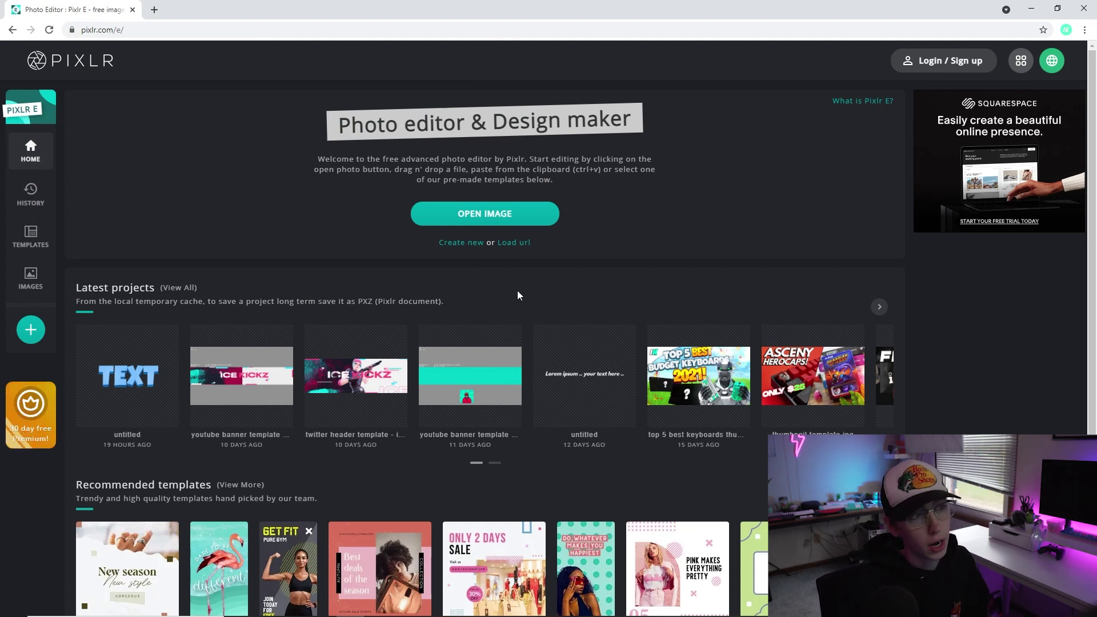
Open 'blue + red template - ice kickz' from Desktop > Zadie Tutorial Assets as the 1500 x 500 canvas
click(486, 213)
click(46, 90)
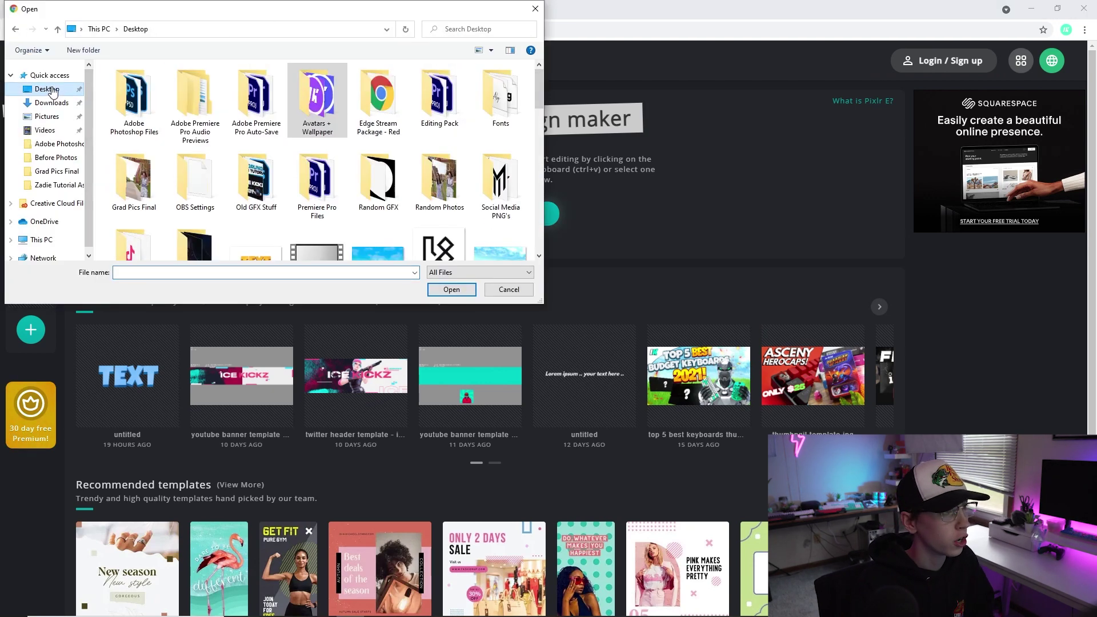
scroll(354, 210, down, 3)
scroll(355, 209, up, 1)
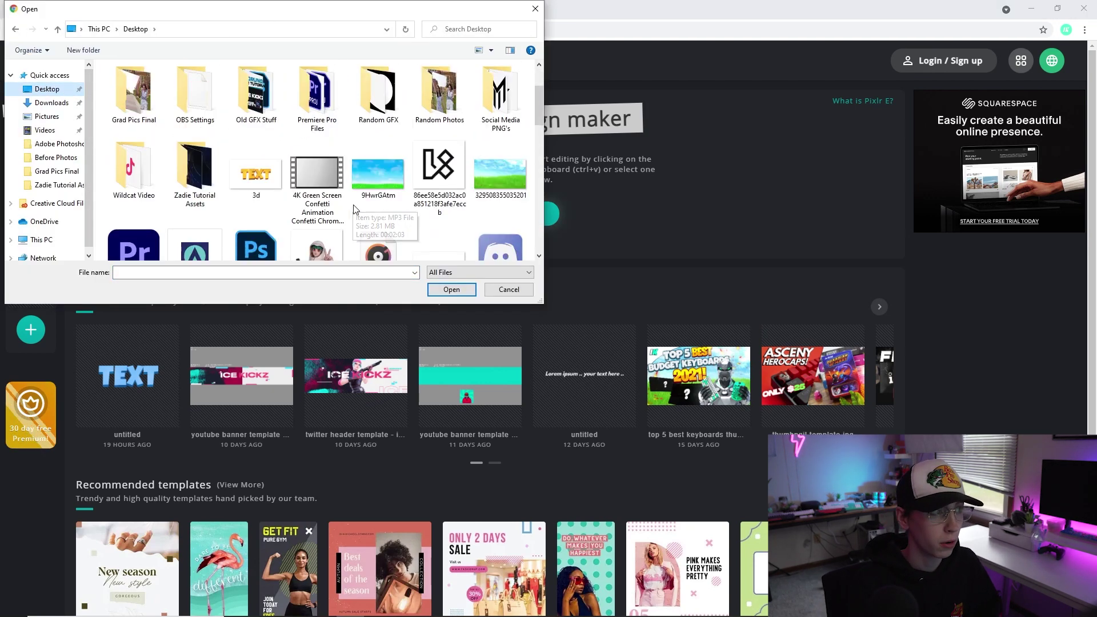
scroll(355, 209, down, 1)
scroll(202, 178, up, 1)
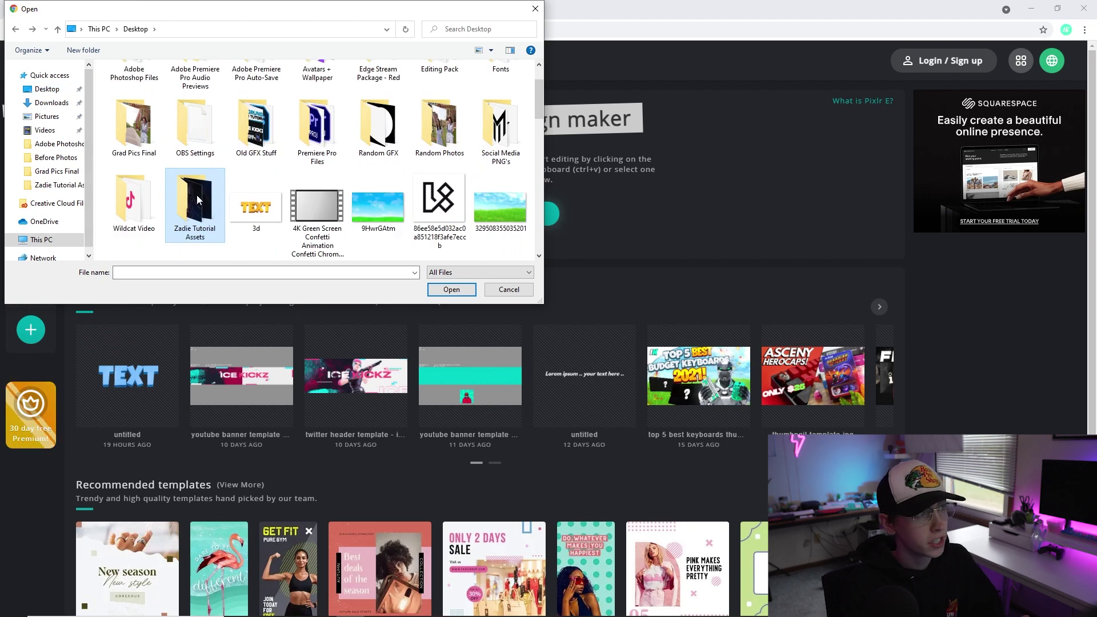
double_click(201, 200)
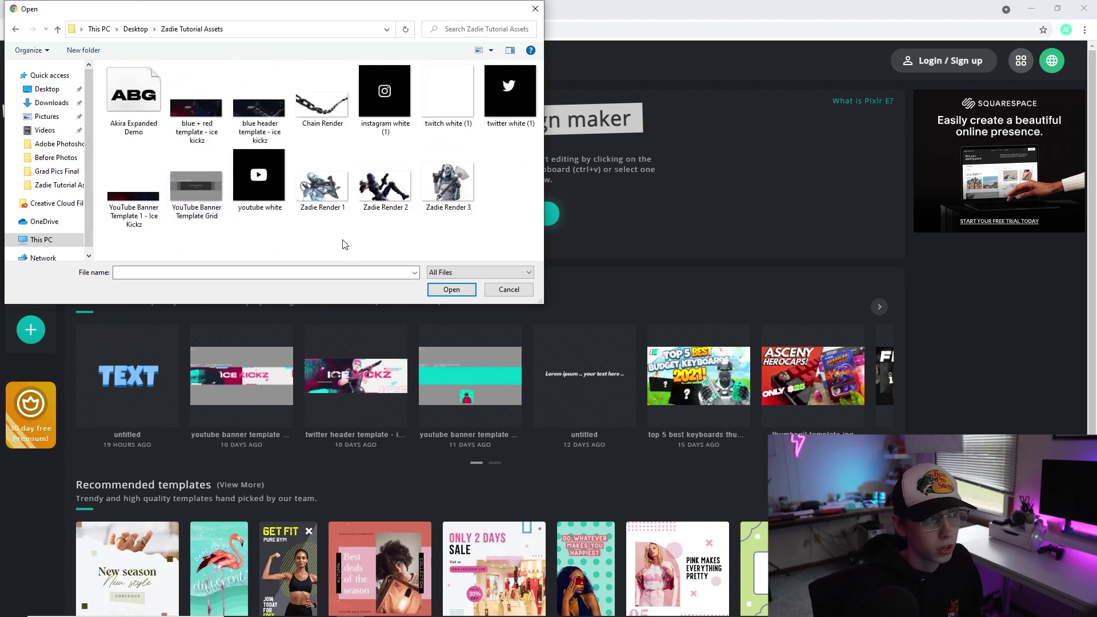
double_click(191, 112)
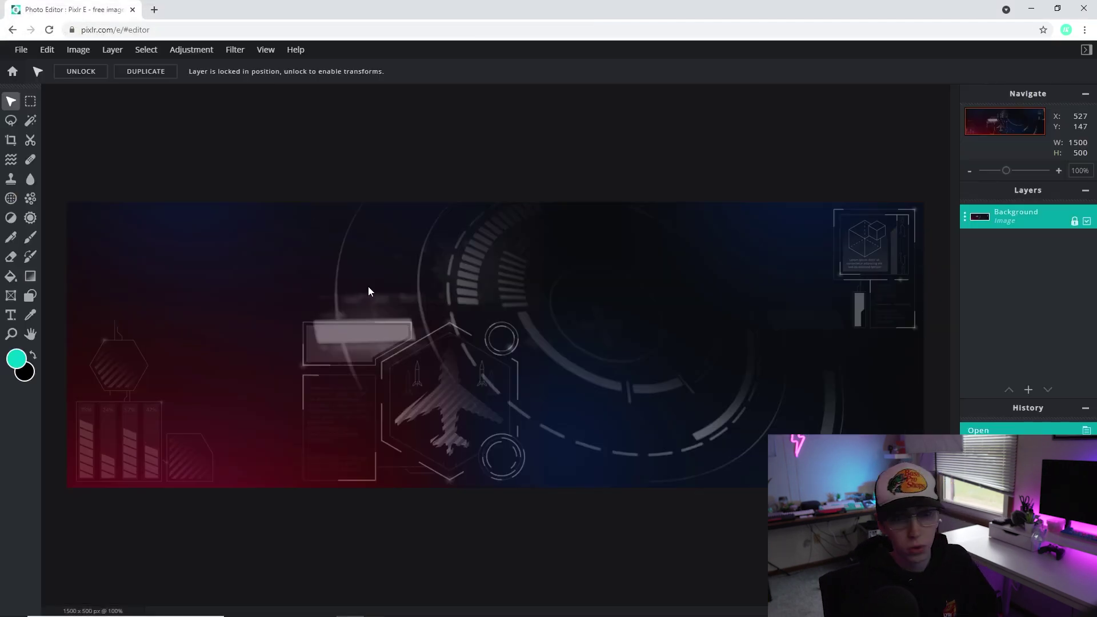
Zoom the canvas to 88% and choose Layer > Add image as layer
scroll(375, 290, down, 1)
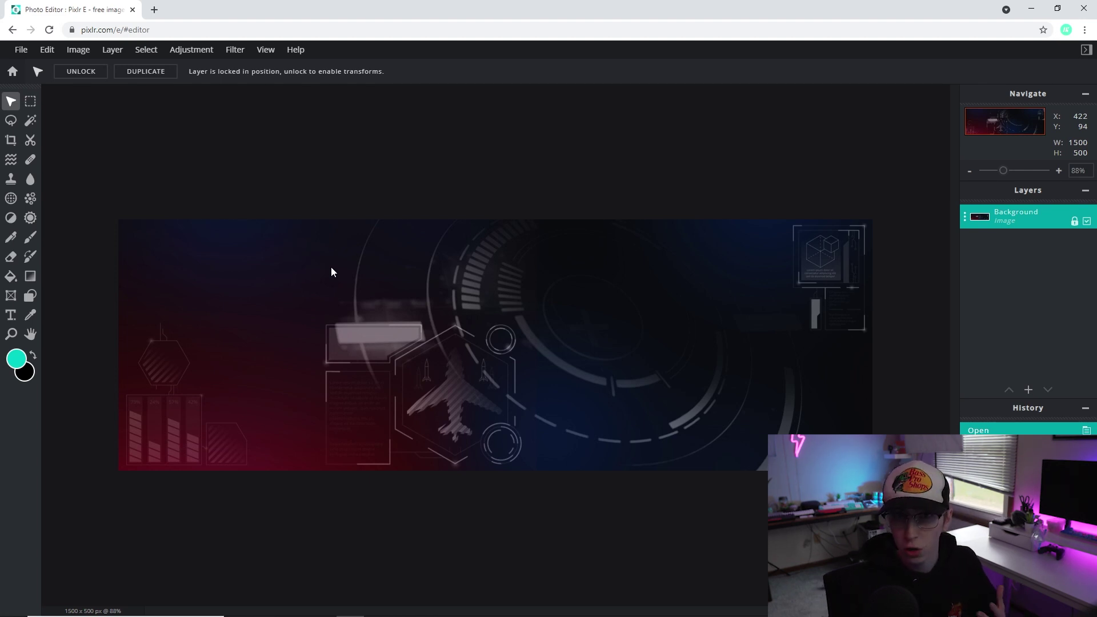
click(108, 57)
click(125, 98)
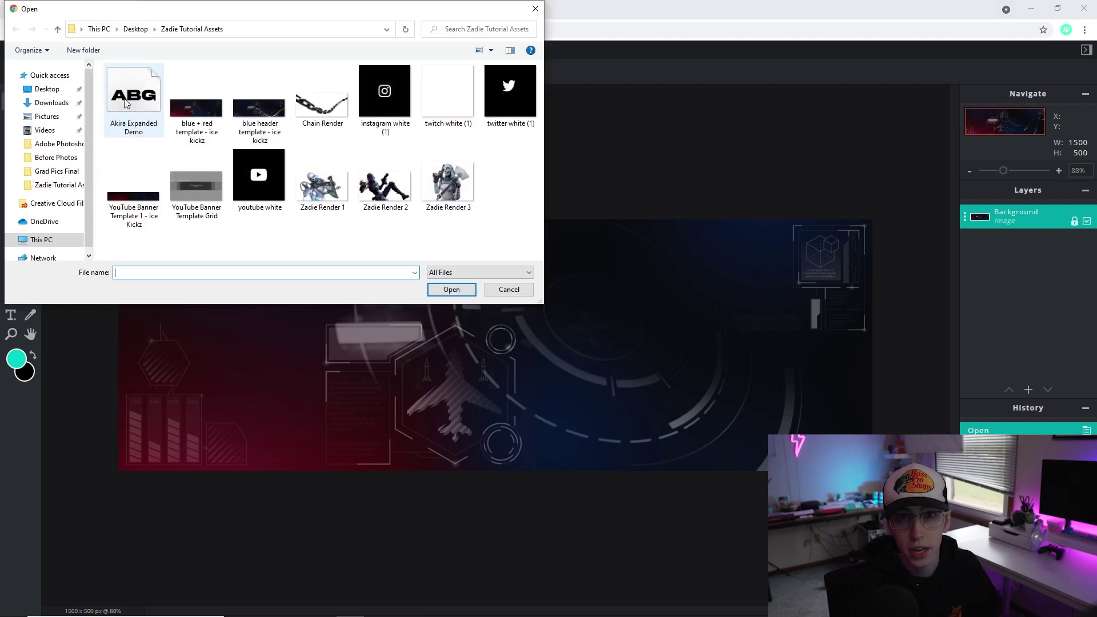
Add Zadie Render 2.png as a layer, then move and resize it with free transform
double_click(382, 192)
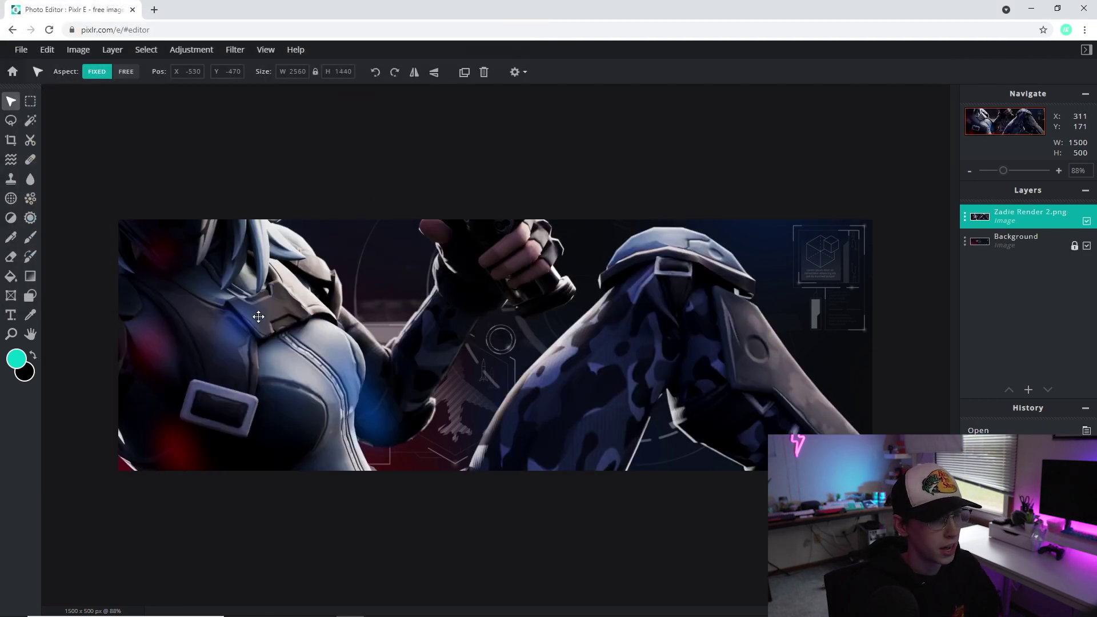
click(47, 49)
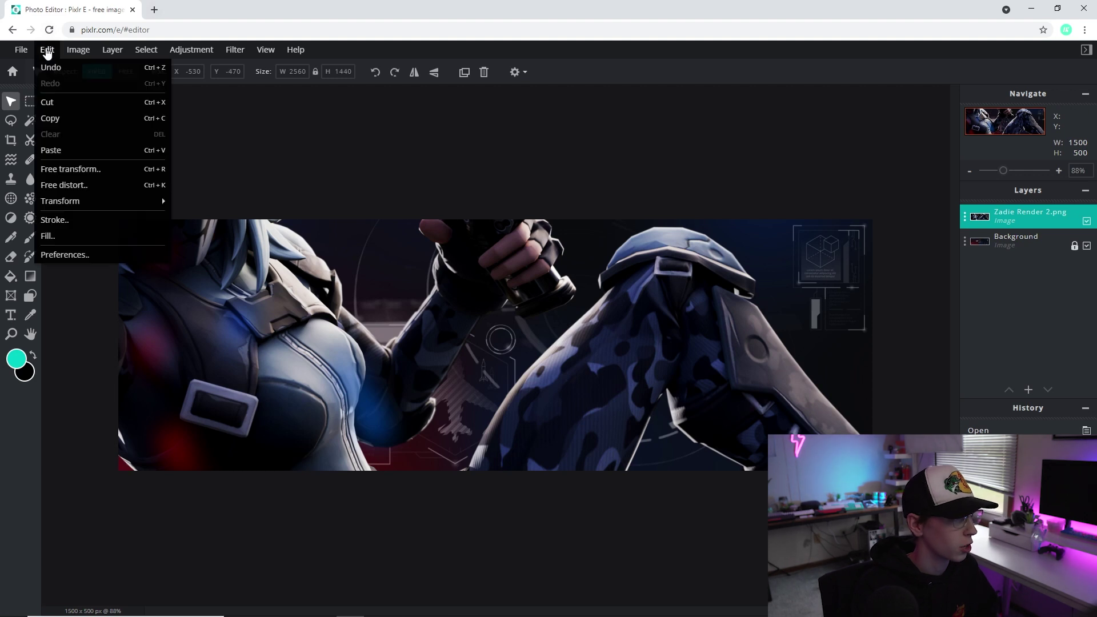
click(74, 167)
drag(204, 266, 199, 170)
drag(156, 123, 251, 207)
key(Return)
Scale the character render up to 1010 x 724 and reposition it over the banner
drag(495, 196, 516, 233)
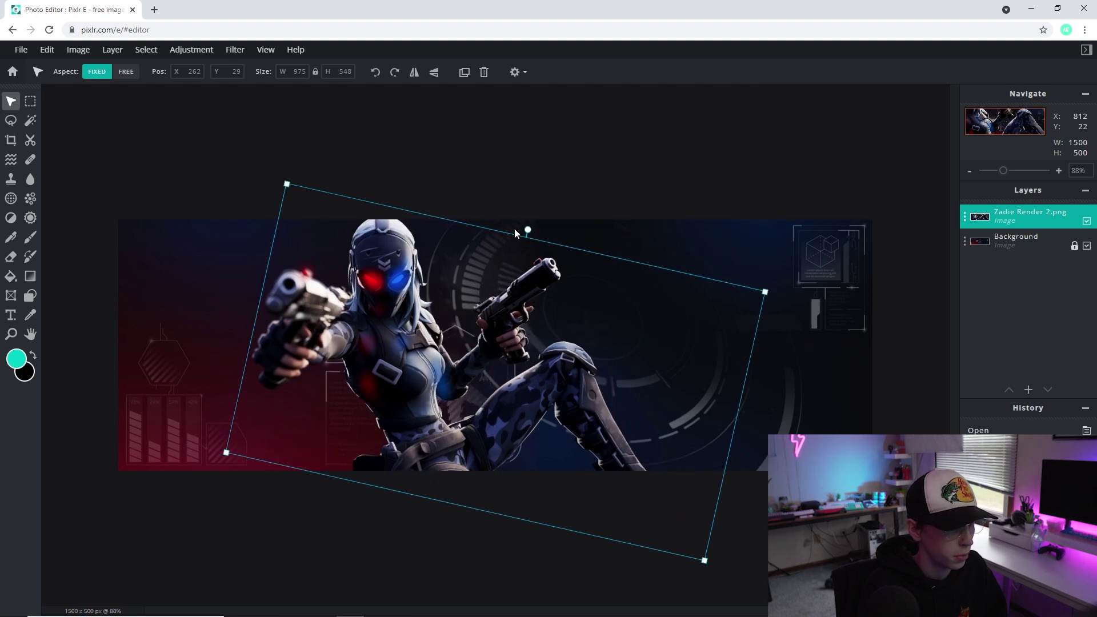
drag(283, 183, 235, 142)
drag(390, 237, 390, 277)
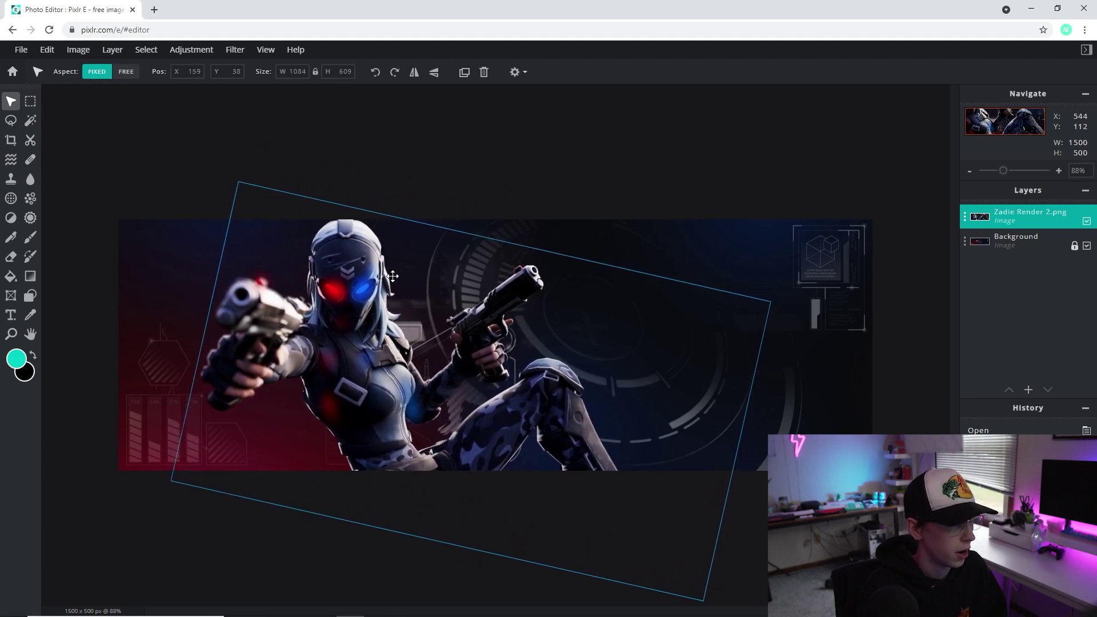
Lock the Zadie Render 2.png layer and apply brightness 17, contrast 5 to it
click(966, 217)
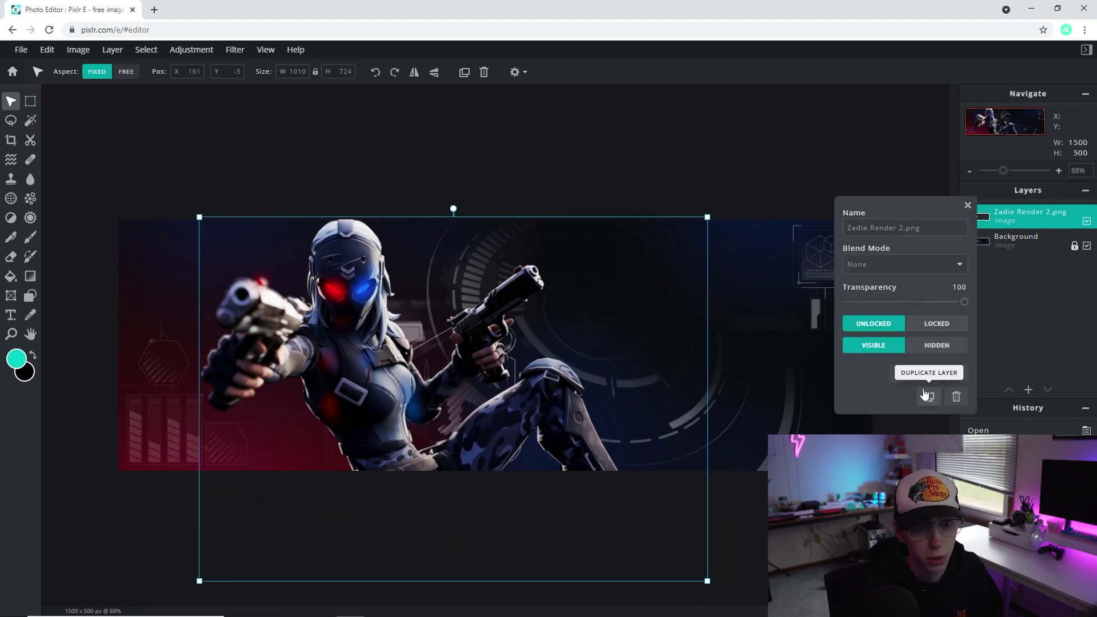
click(937, 323)
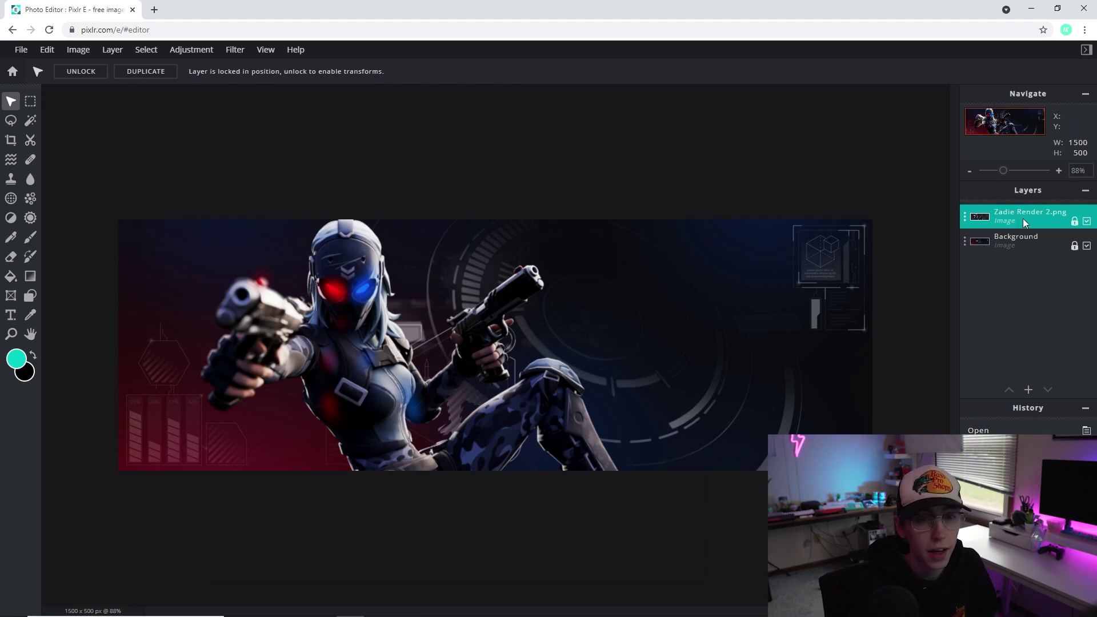
click(191, 50)
click(233, 118)
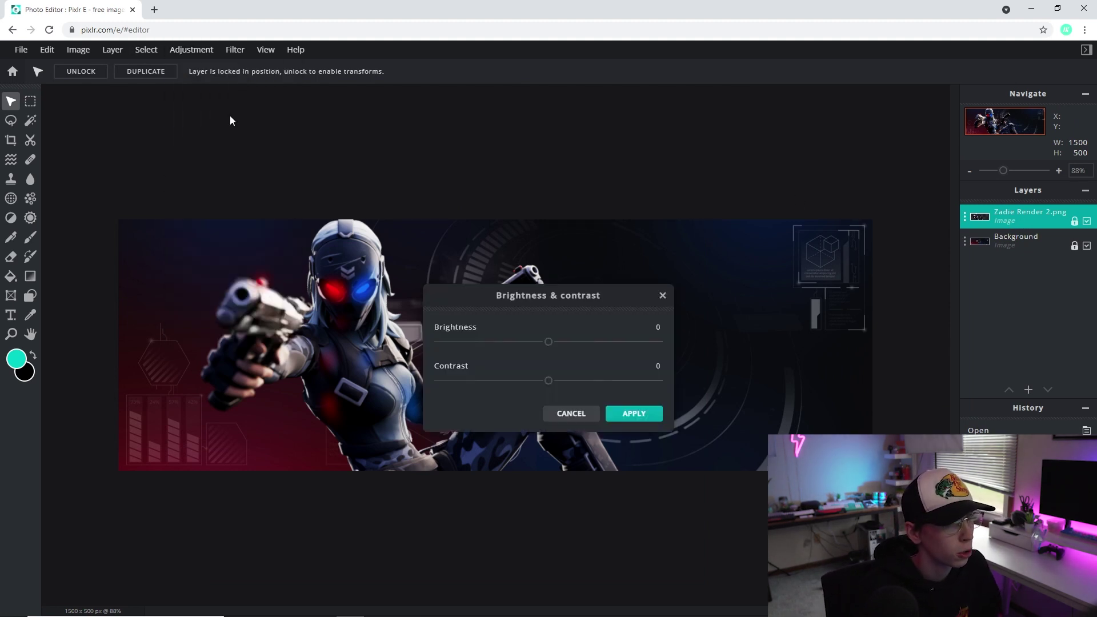
drag(549, 382, 563, 384)
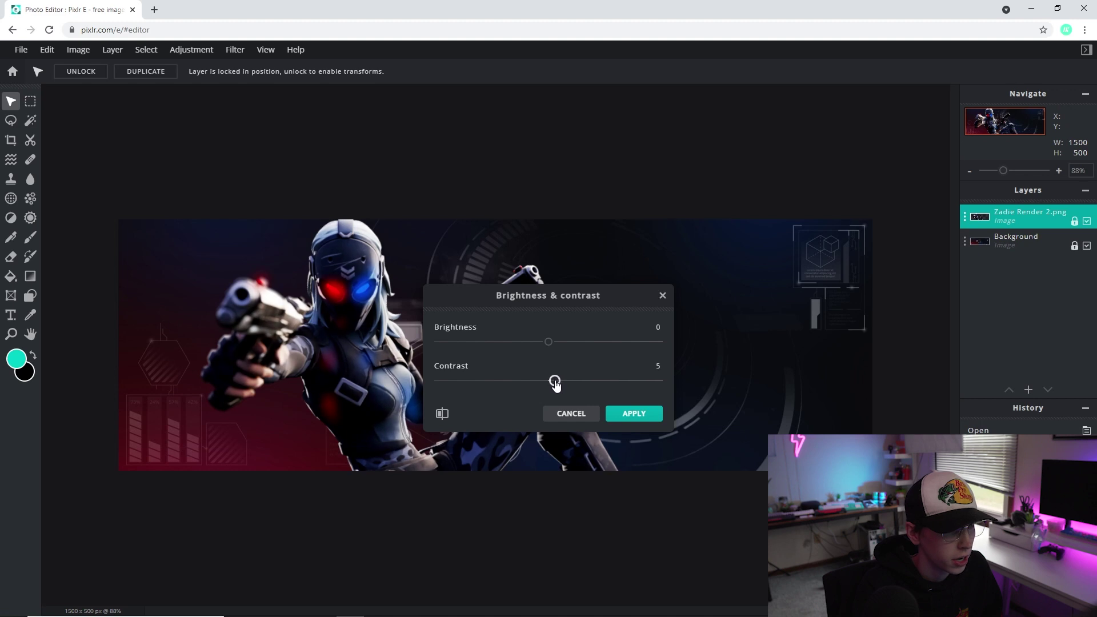
drag(551, 344, 570, 349)
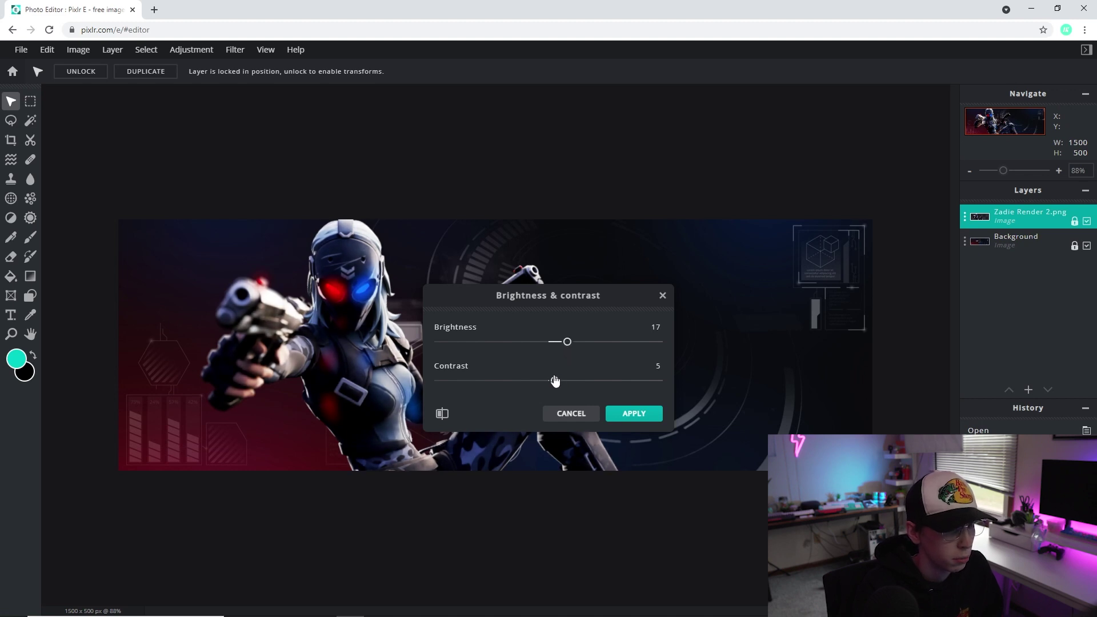
click(632, 415)
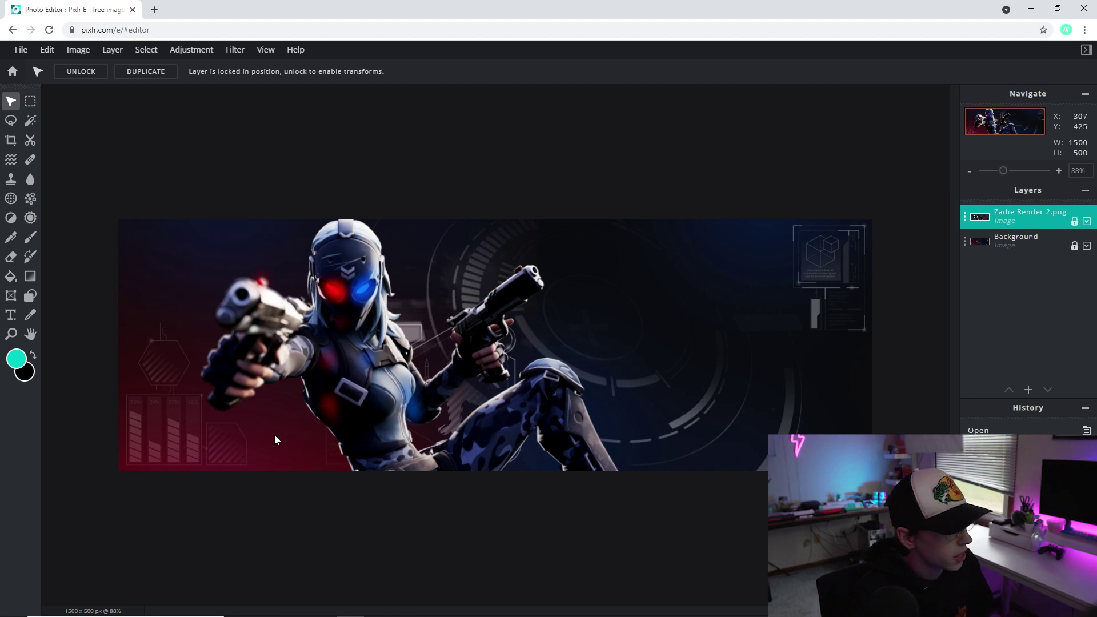
Add a placeholder text layer on the banner and set its font to AKIRA EXP
click(11, 315)
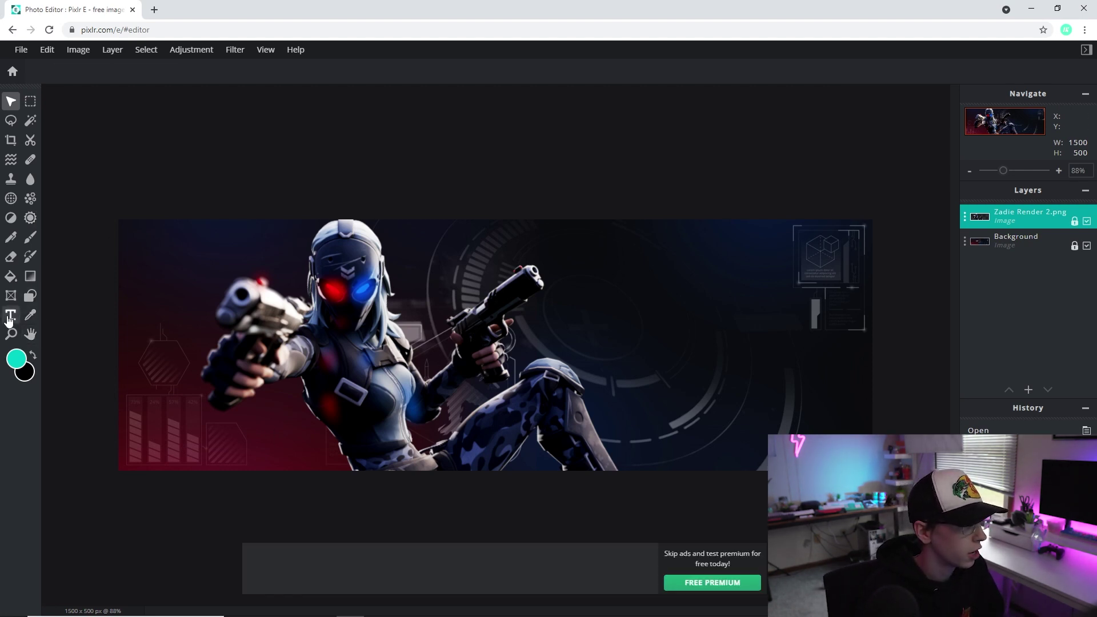
click(501, 395)
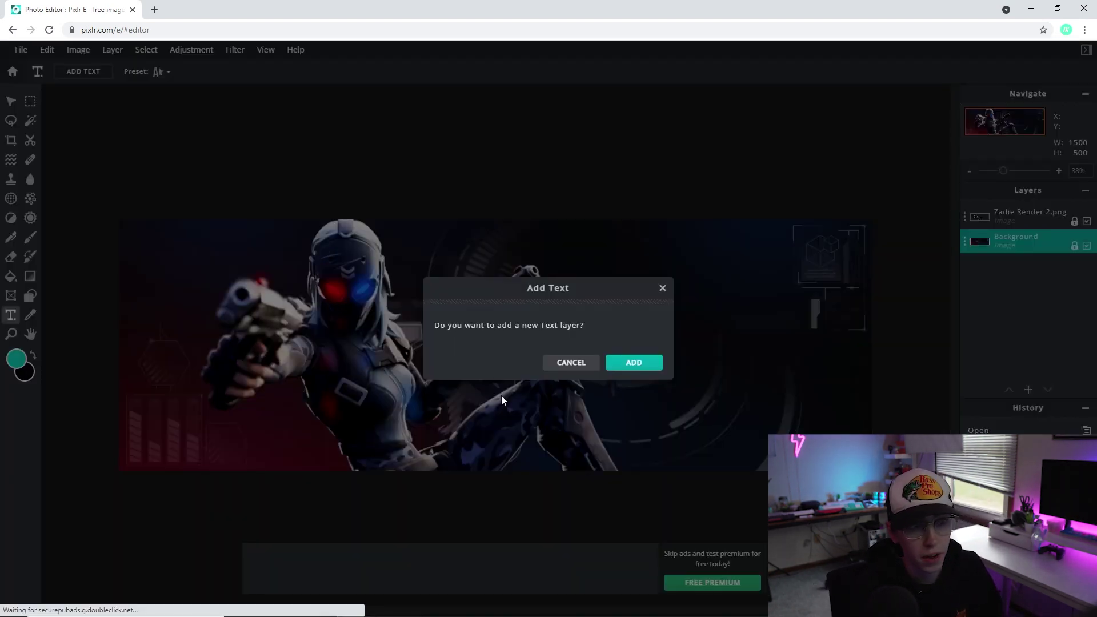
click(632, 363)
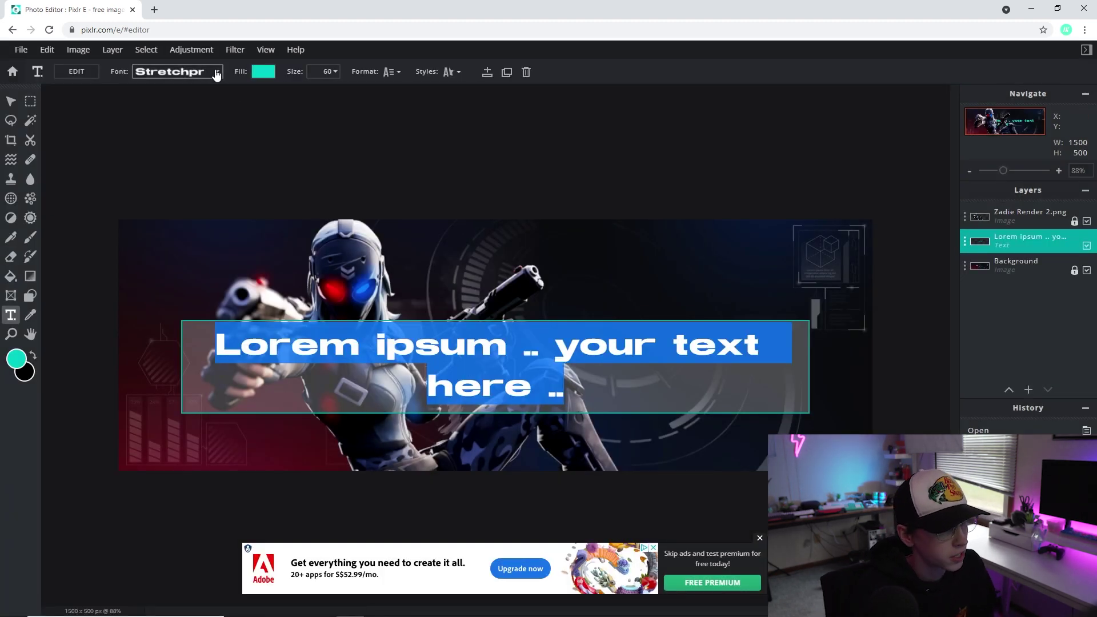
click(177, 71)
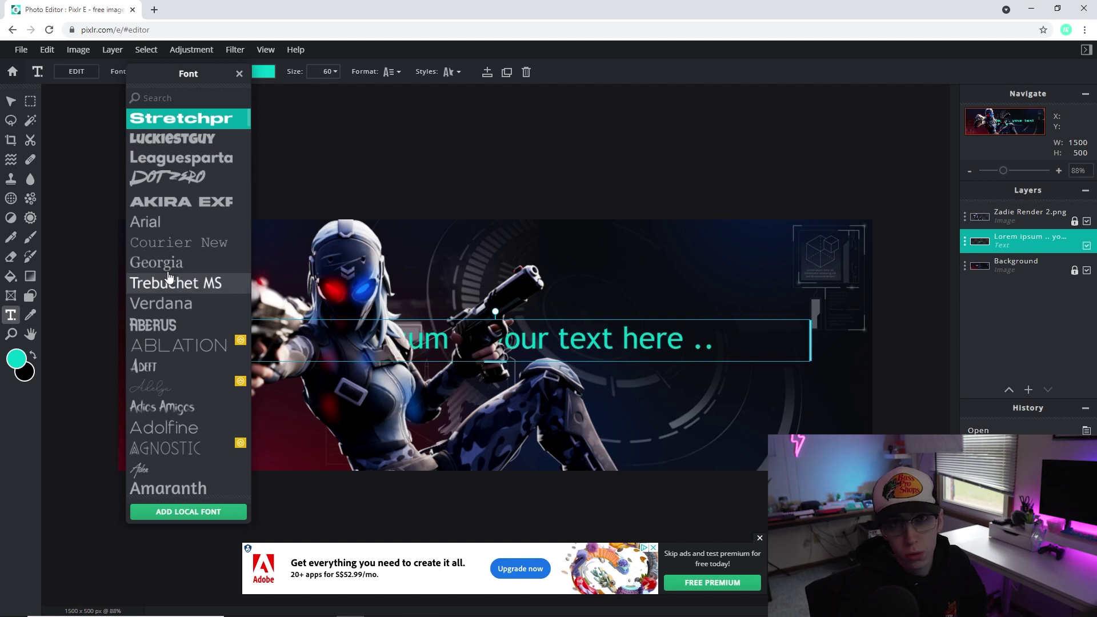
click(191, 204)
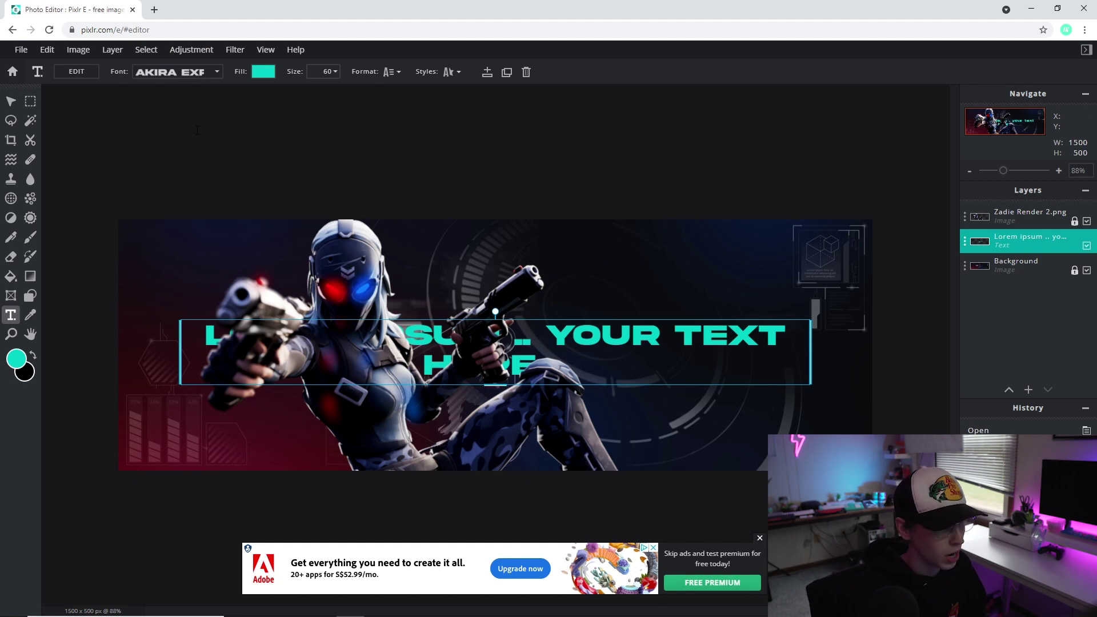
click(183, 72)
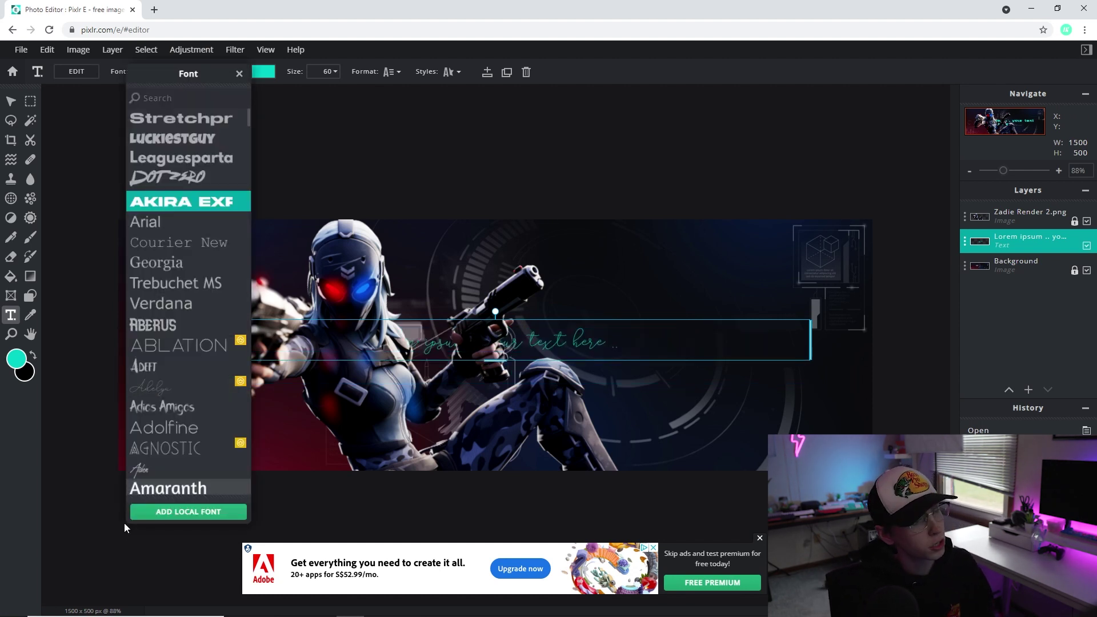
Load the Akira Expanded Demo font from the tutorial assets and apply it to the text
click(183, 511)
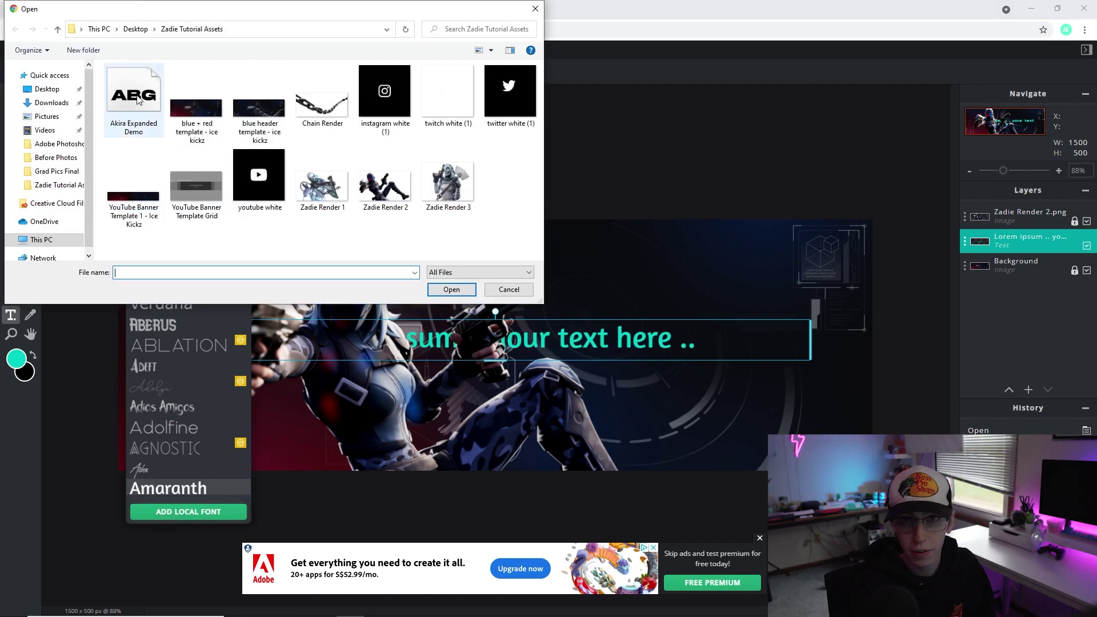
double_click(139, 101)
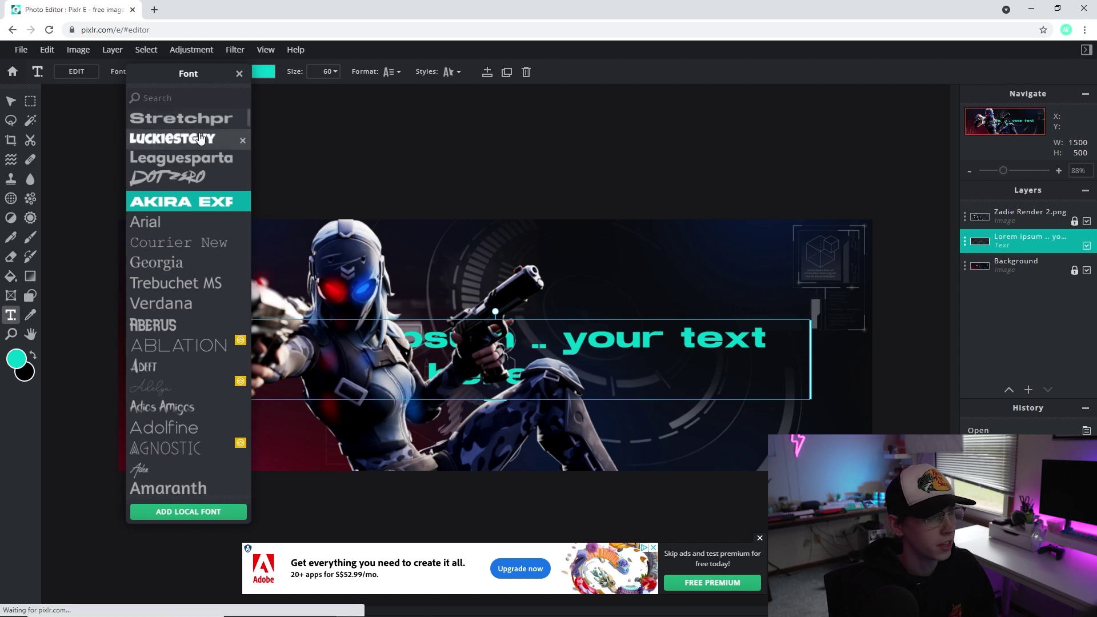
click(175, 200)
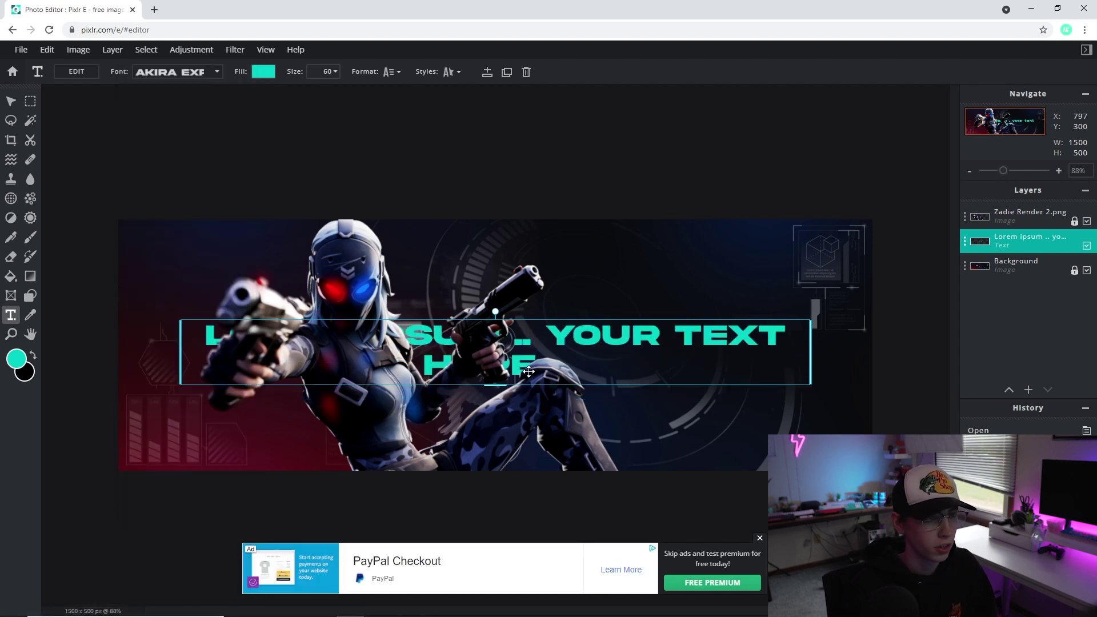
Change the text fill from teal to white and select the placeholder text
double_click(571, 361)
click(263, 71)
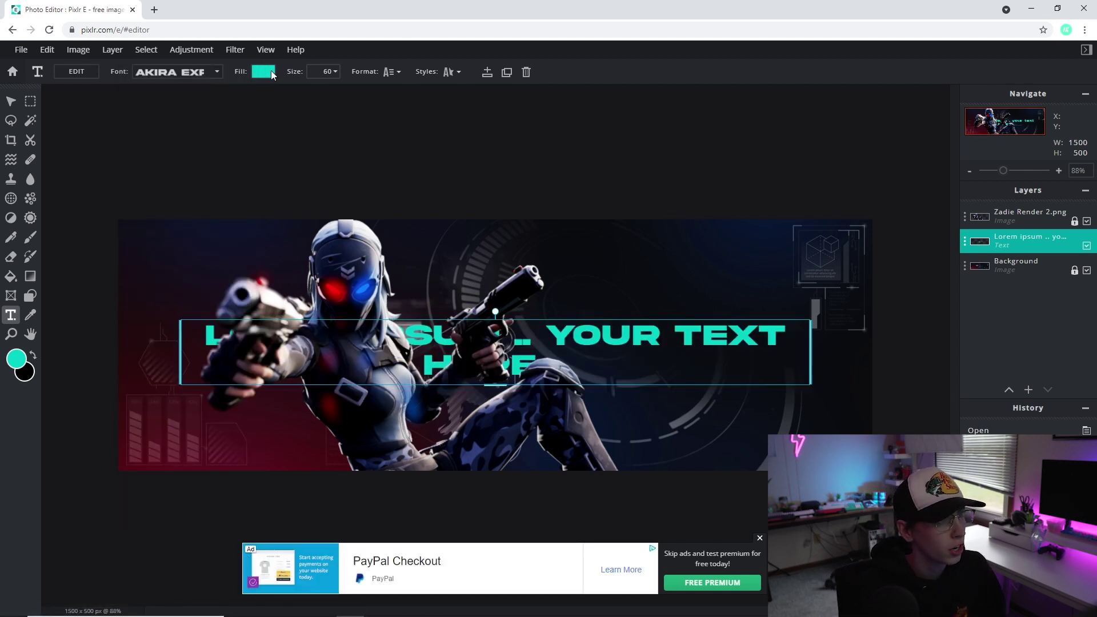
click(277, 308)
click(535, 372)
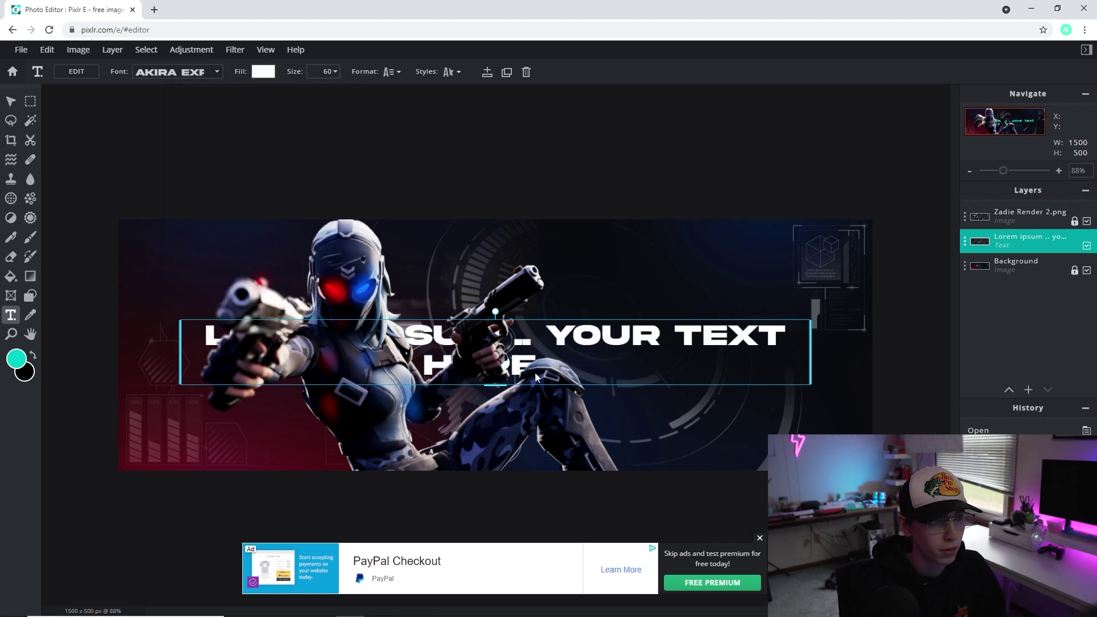
double_click(578, 355)
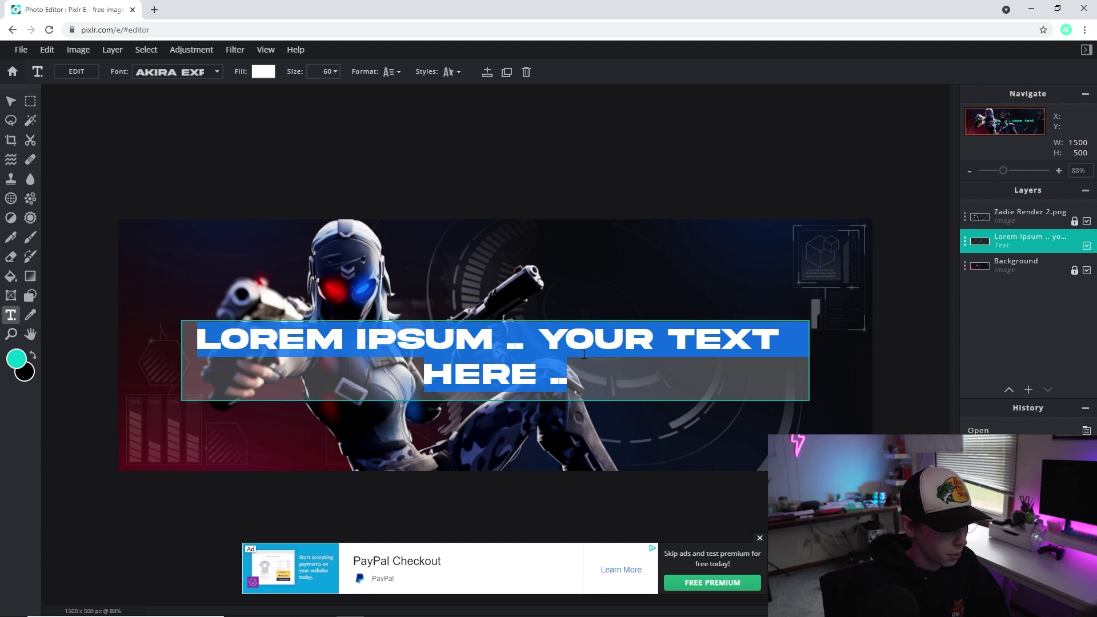
Type ICE, drag it right beside the character, and raise its size to 255
text(ICE..)
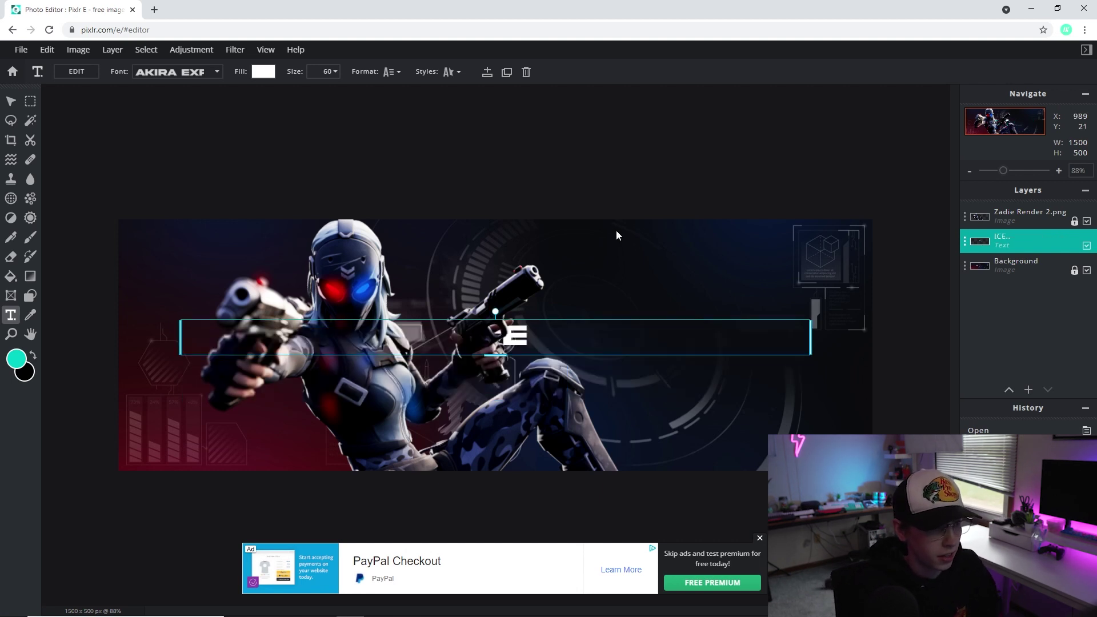
drag(531, 335, 638, 335)
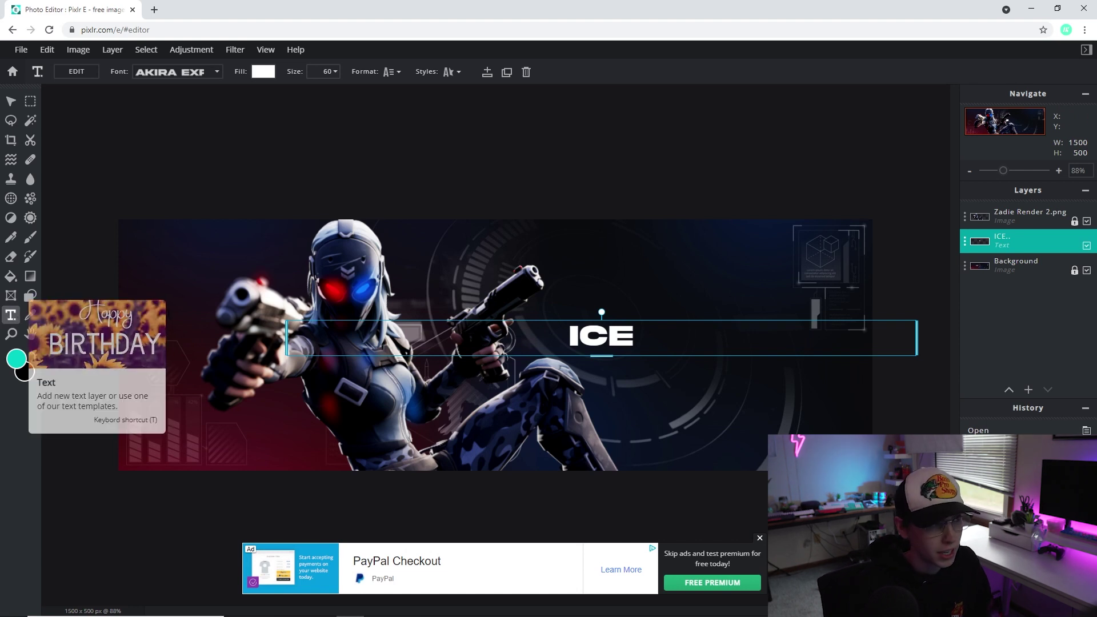
click(326, 72)
drag(255, 98, 292, 97)
Make the ICE text italic and move it up to the banner's right side
click(454, 74)
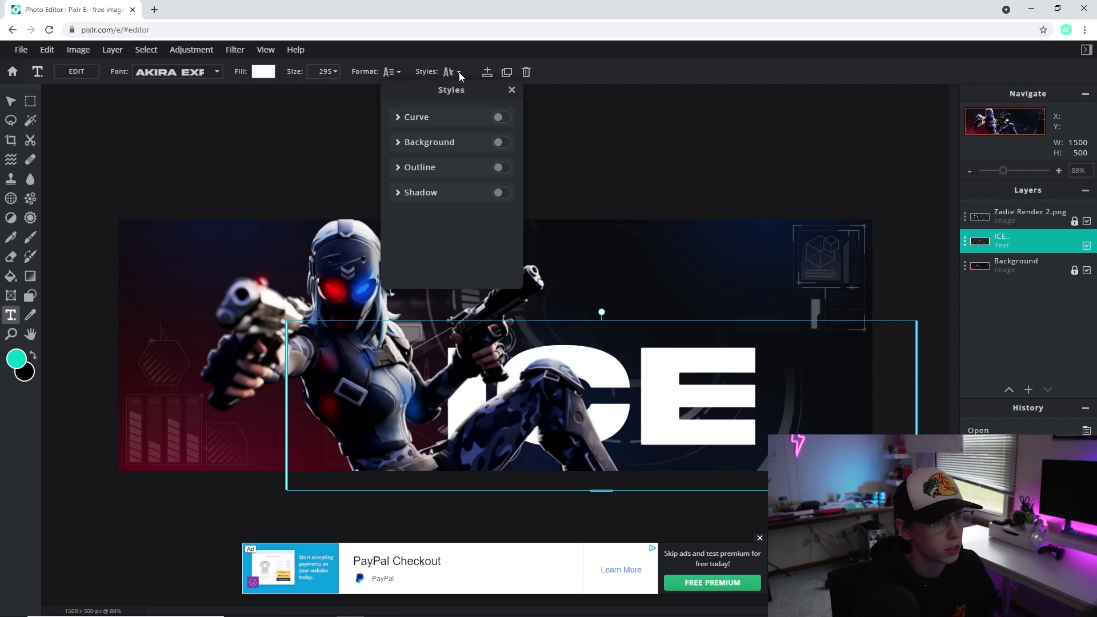
click(392, 72)
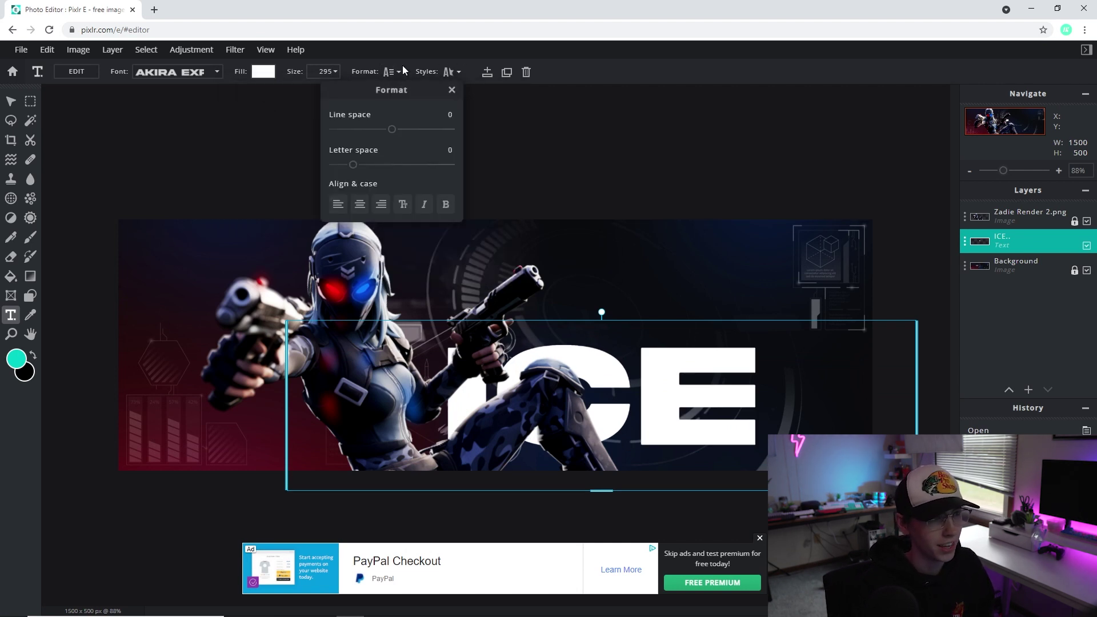
click(423, 205)
drag(692, 394, 756, 328)
Nudge the character render layer two steps to the left
click(1031, 220)
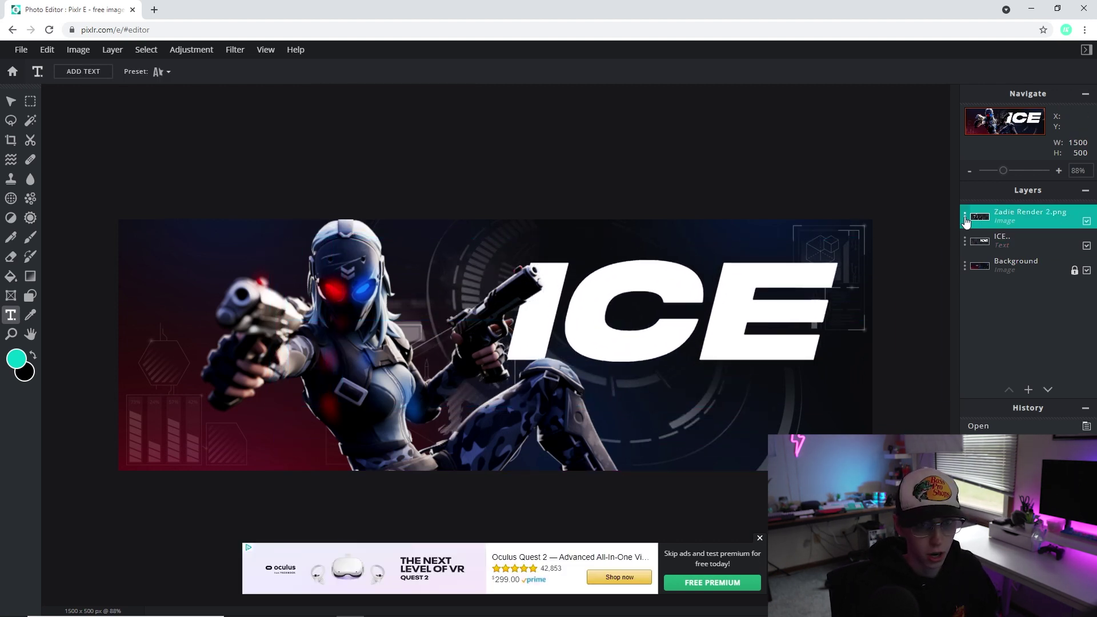
key(Left)
key(Left)
key(Left)
key(Left)
key(Left)
key(Left)
key(Left)
key(Left)
key(Left)
key(Left)
key(Left)
key(Left)
key(Left)
key(Left)
key(Left)
key(Left)
key(Left)
key(Left)
key(Left)
key(Left)
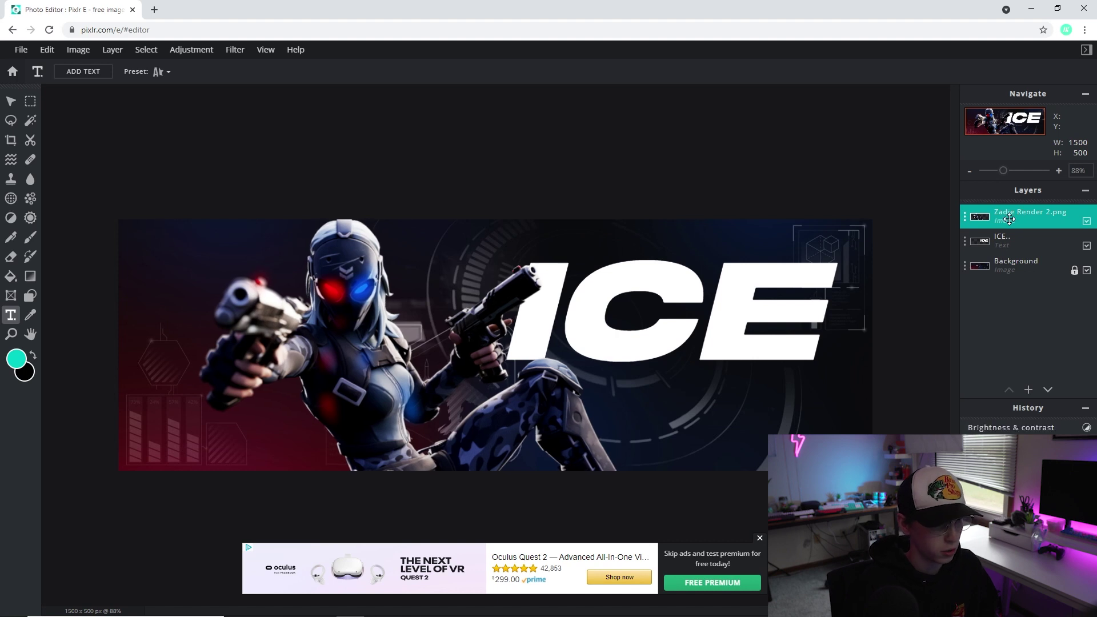
key(Left)
key(Left)
key(Left)
key(Left)
key(Left)
key(Left)
key(Left)
key(Left)
key(Left)
key(Left)
key(Left)
key(Left)
key(Left)
key(Left)
key(Left)
key(Left)
key(Left)
key(Left)
key(Left)
key(Left)
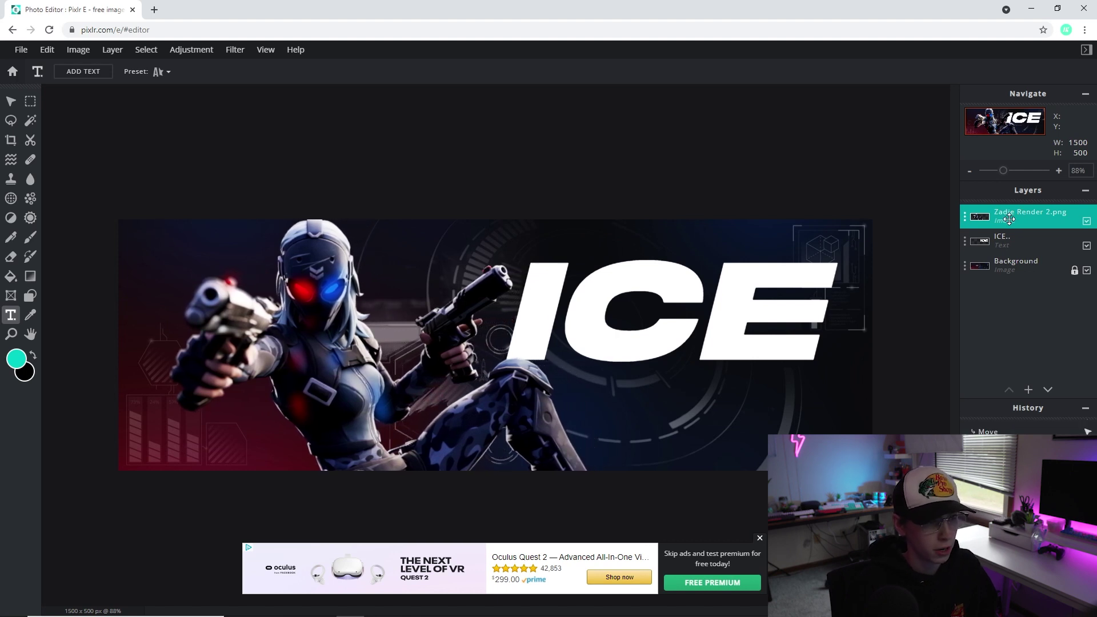